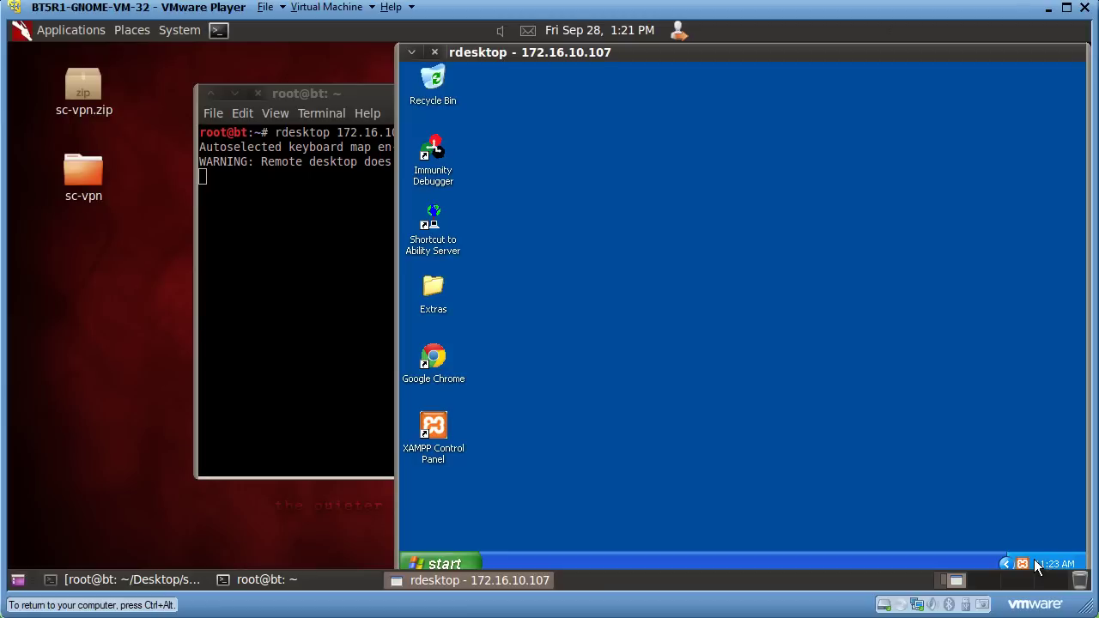
- Release the VM input grab and bring forward Firefox with the Wikipedia Cross-site scripting article
key(ctrl+alt)
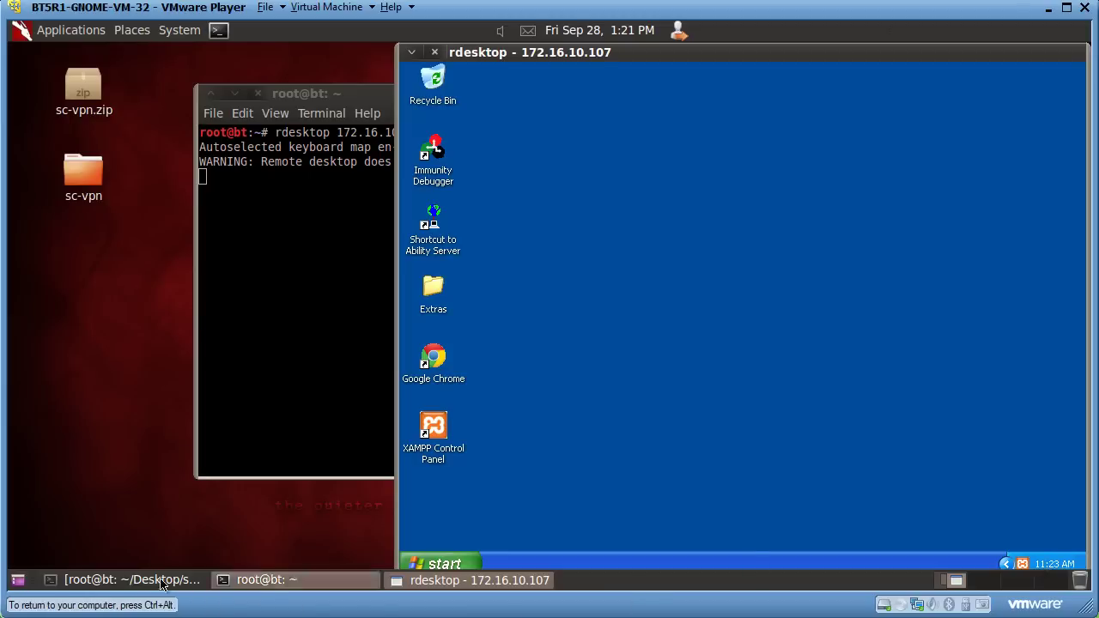
key(alt+Tab)
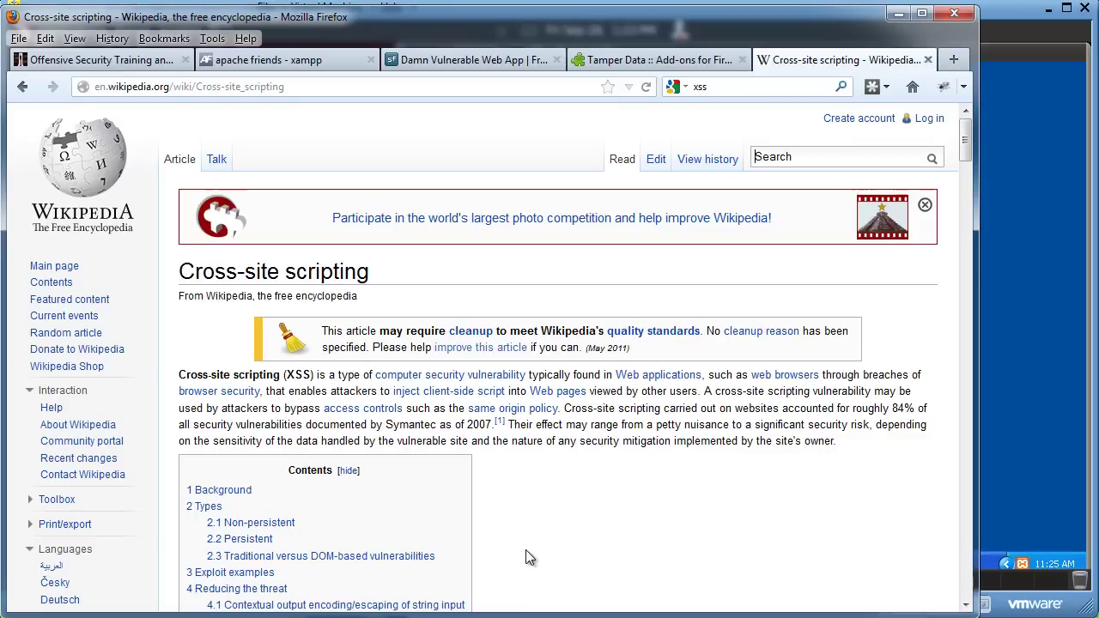
- Switch to the first tab and browse the Offensive Security Training and Services homepage
click(53, 60)
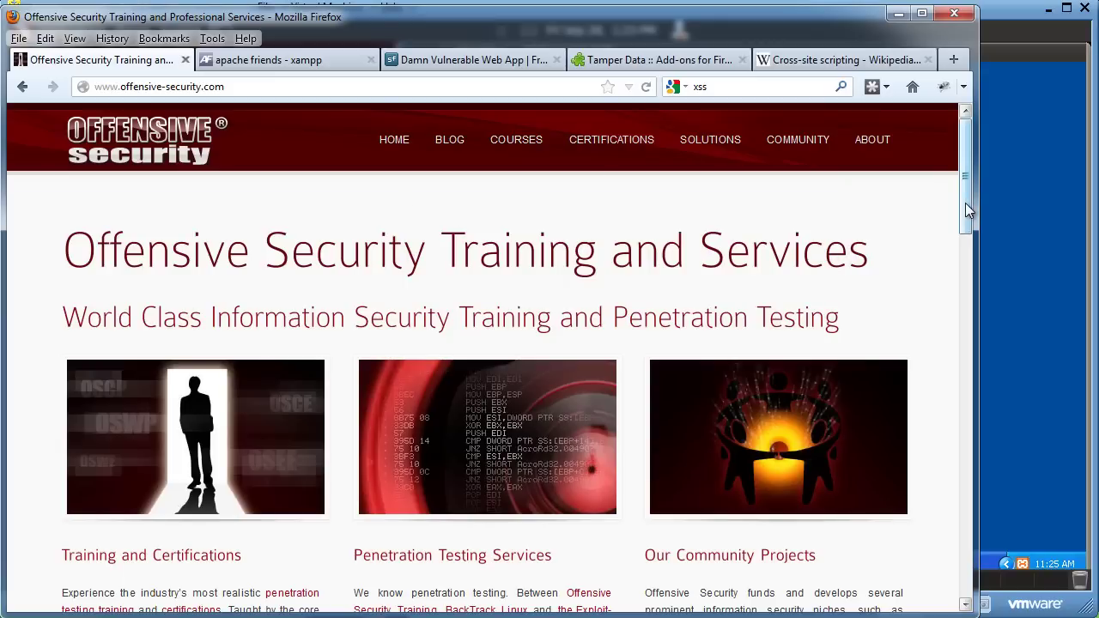
scroll(966, 210, down, 2)
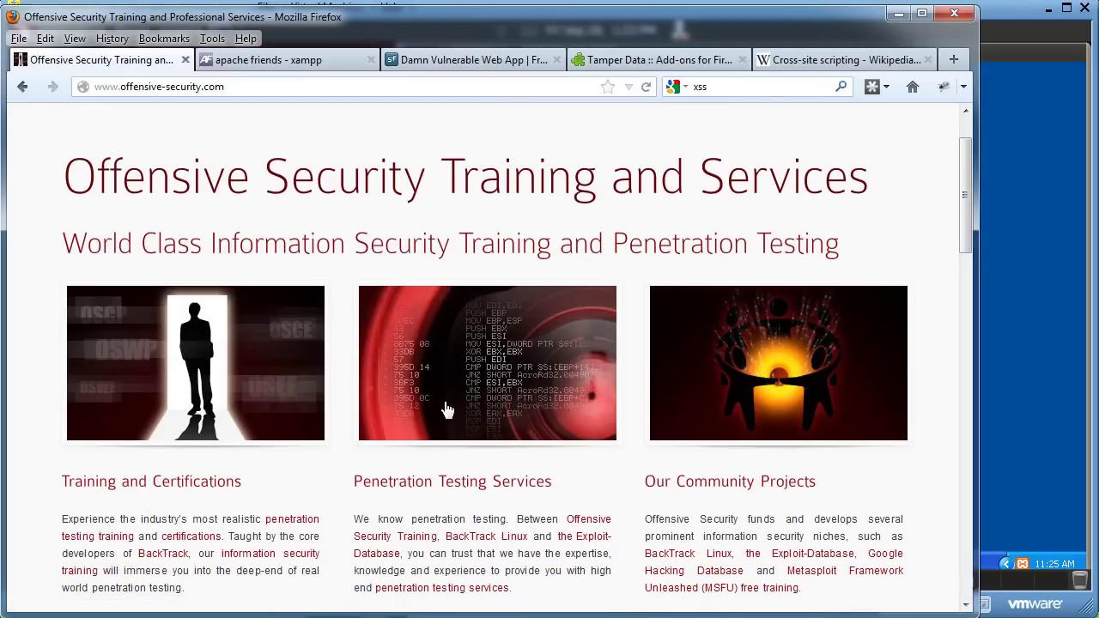
drag(969, 214, 972, 157)
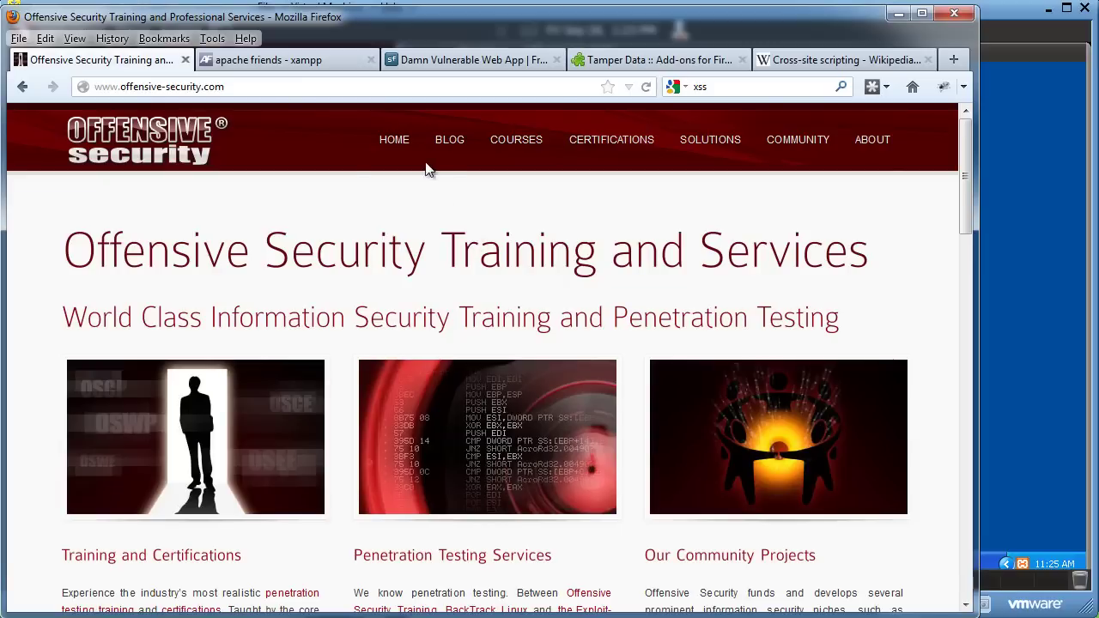
- Go to the apache friends tab and open the XAMPP for Windows page announcing XAMPP 1.8.0
click(266, 61)
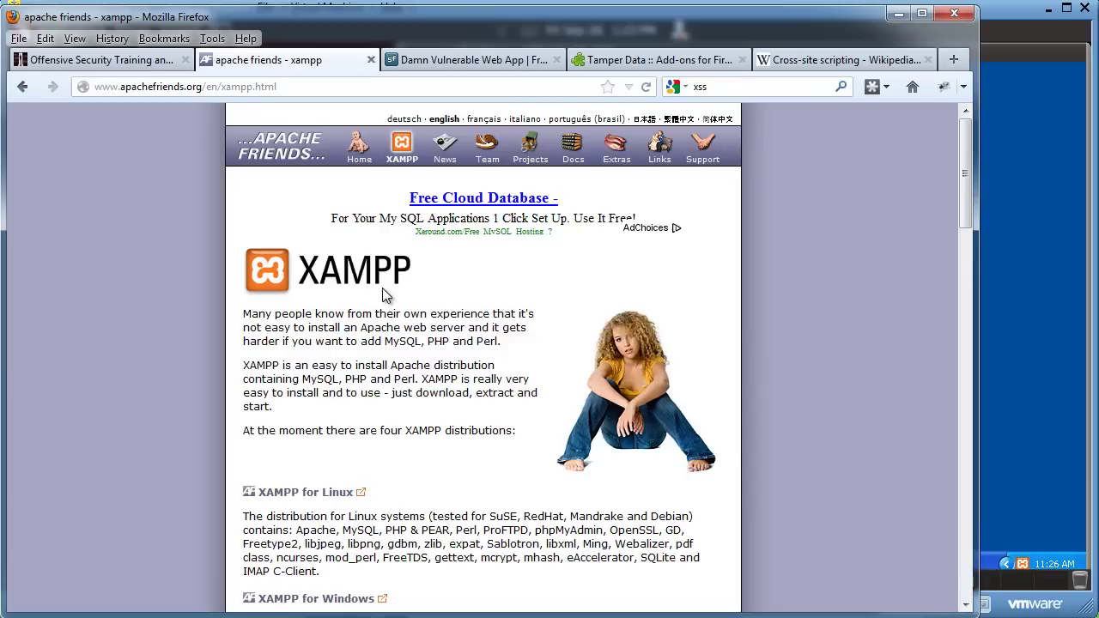
drag(967, 206, 971, 286)
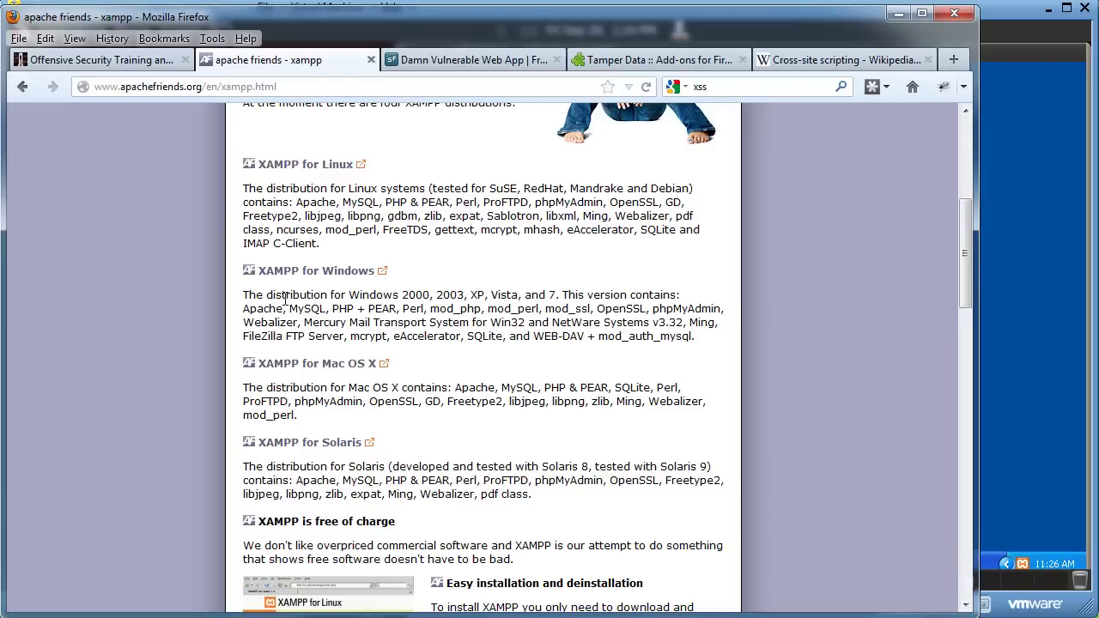
click(333, 282)
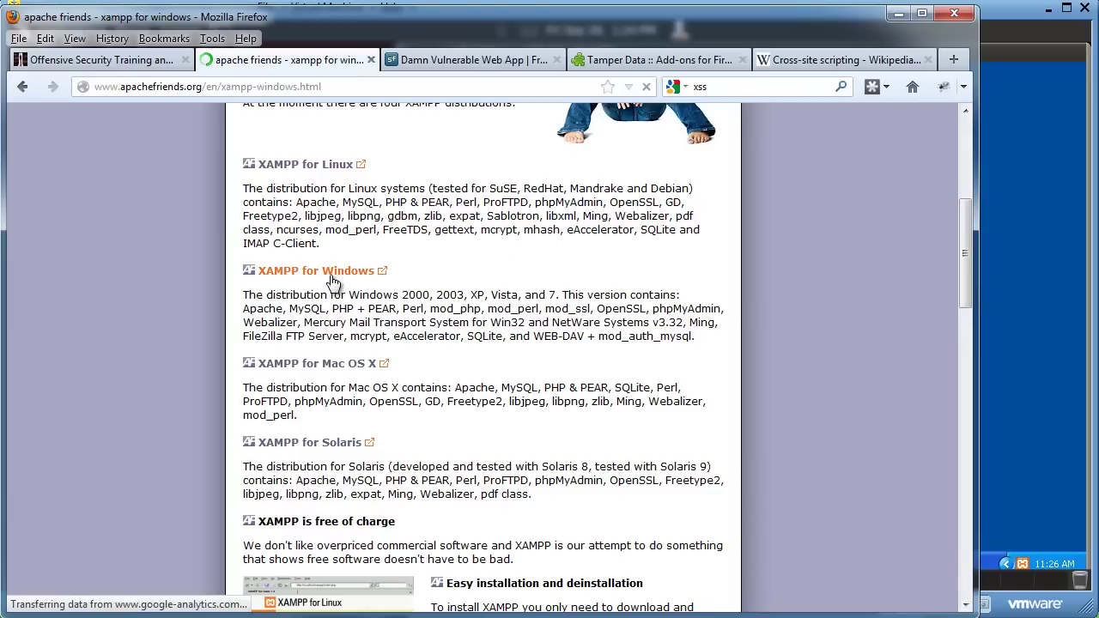
drag(963, 139, 963, 166)
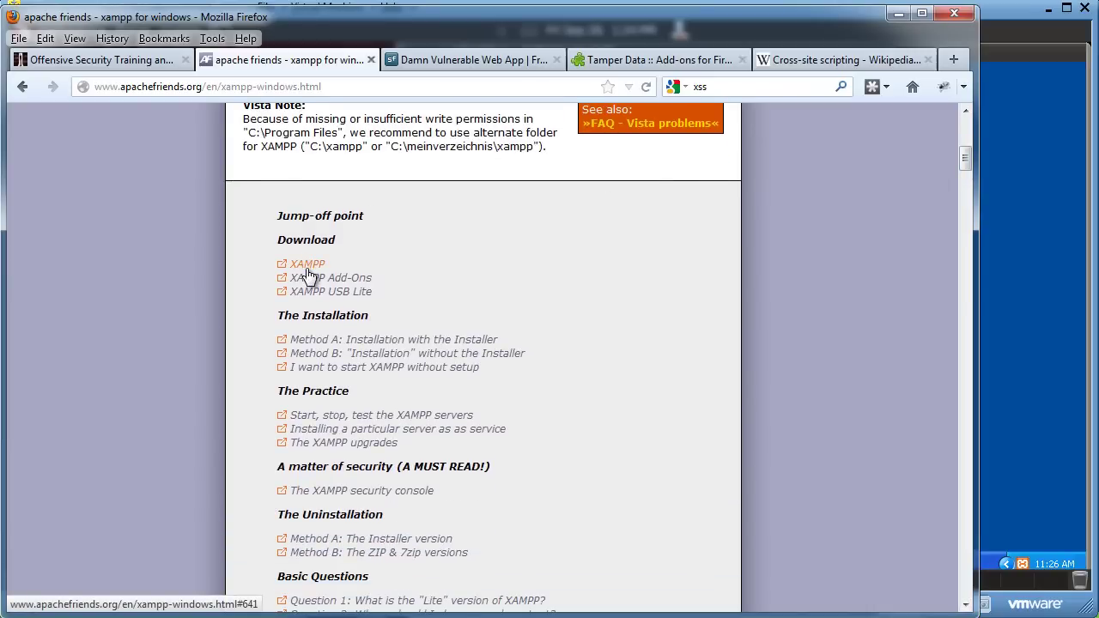
drag(964, 161, 966, 129)
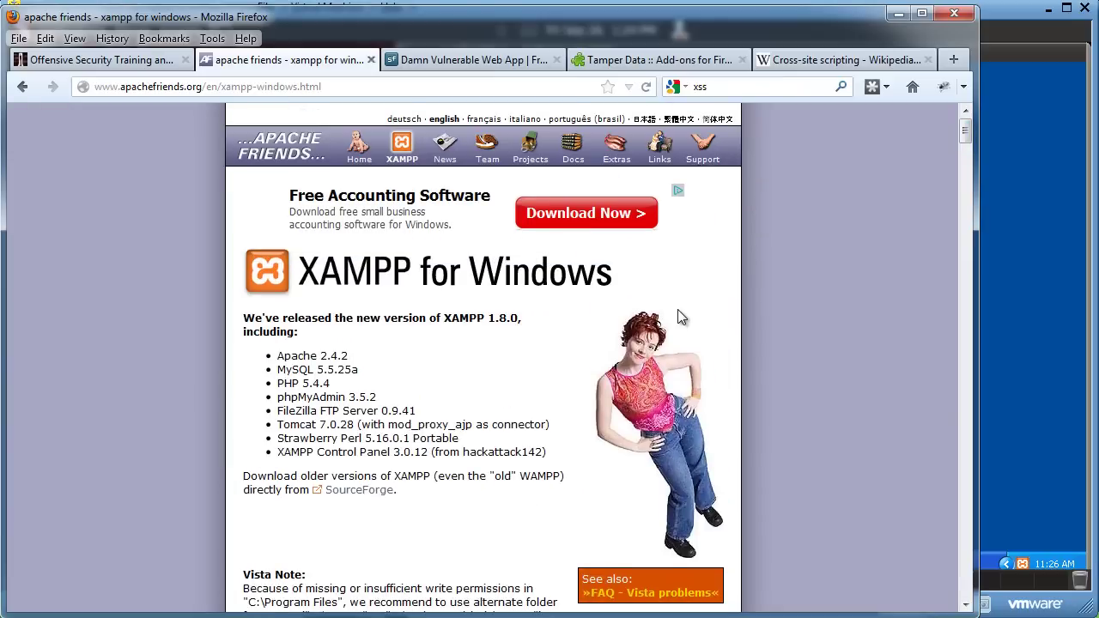
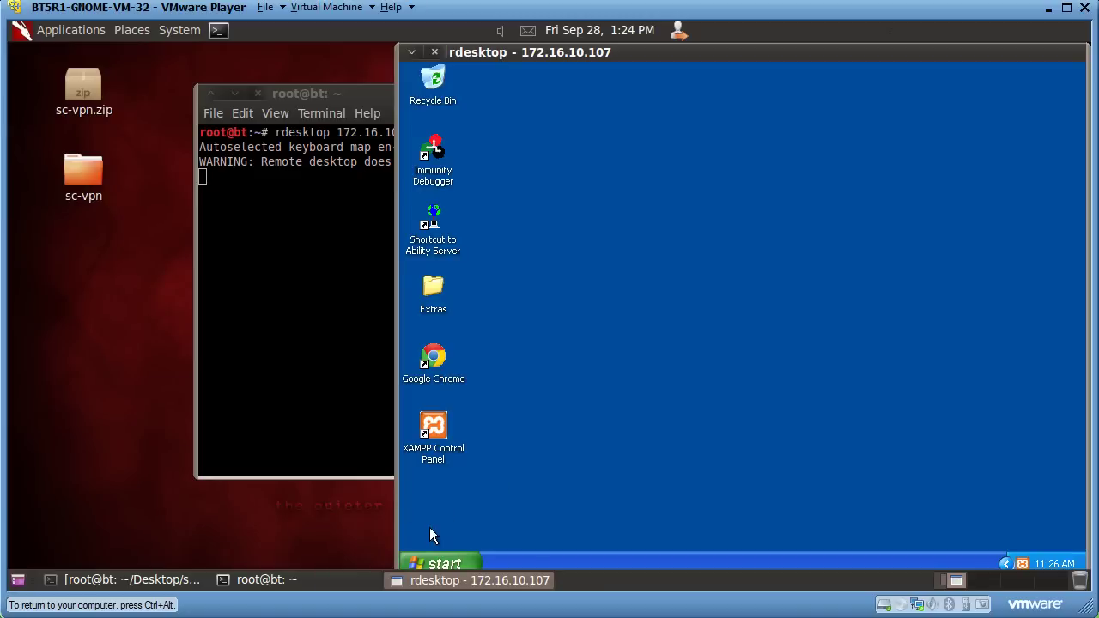
- Locate the xampp installer in My Documents\Downloads, then launch the XAMPP Control Panel from the desktop
click(438, 563)
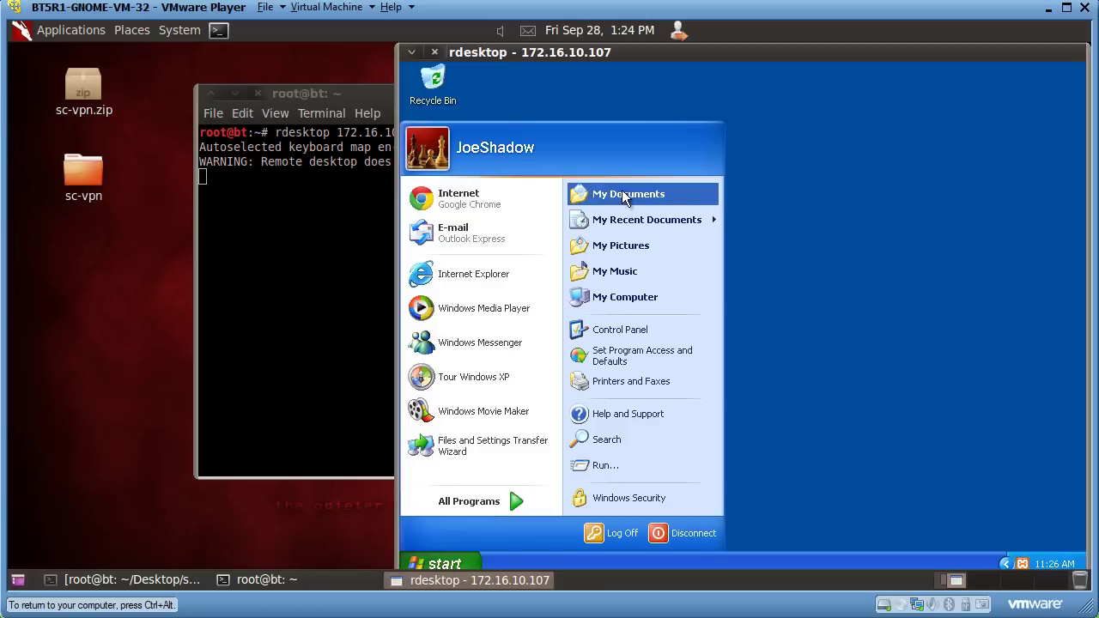
click(625, 192)
double_click(624, 185)
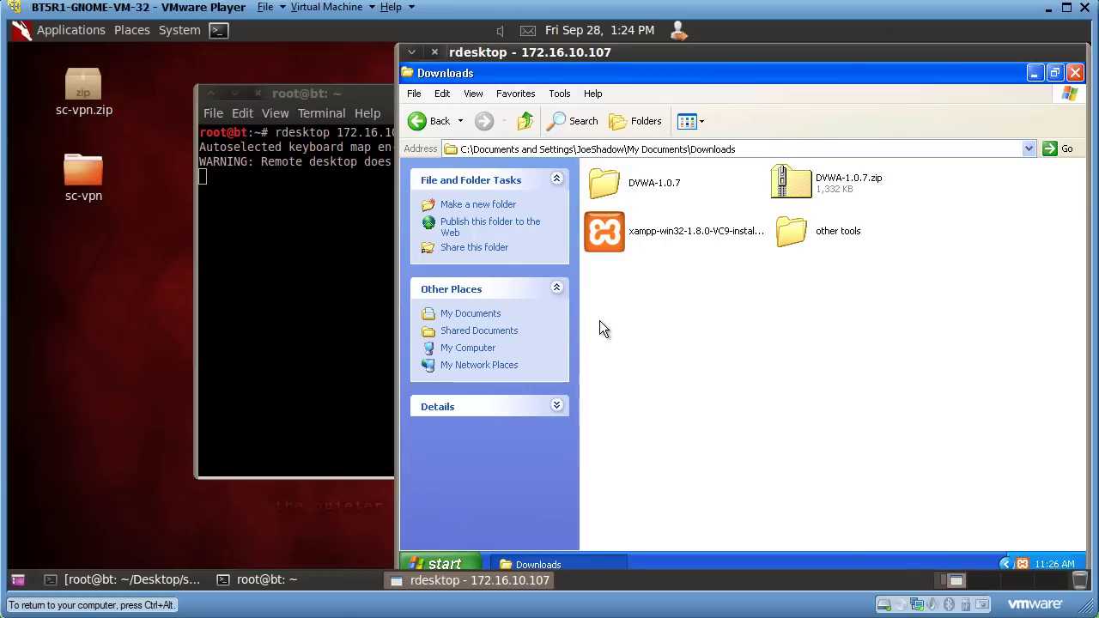
click(683, 234)
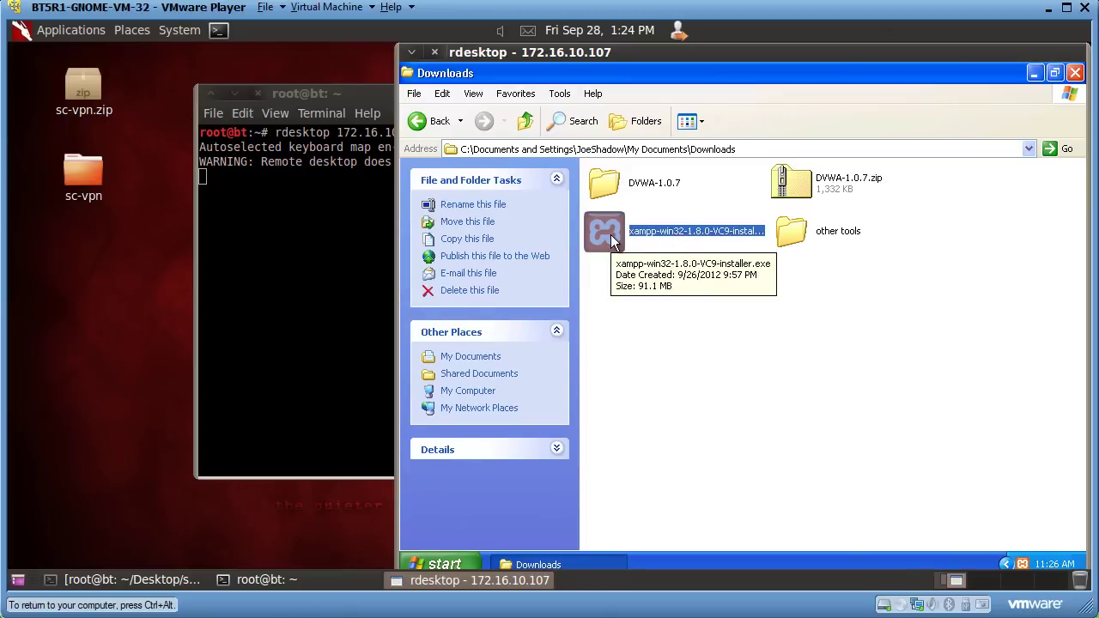
click(1035, 74)
double_click(435, 425)
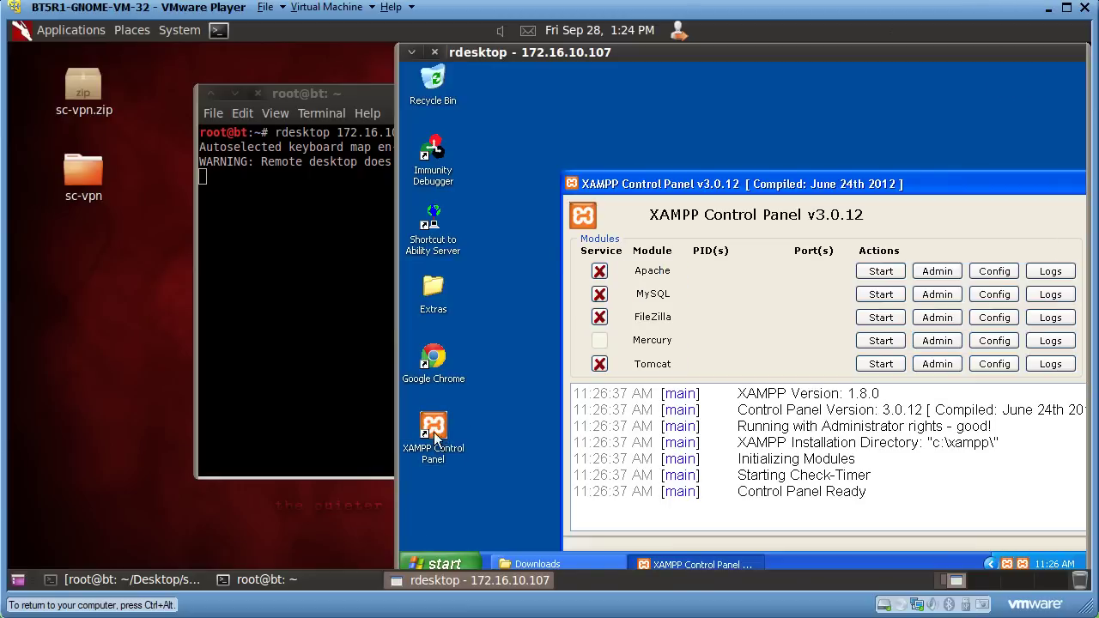
- Start Apache on ports 80/443 and MySQL on 3306 in XAMPP Control Panel v3.0.12
drag(920, 187, 821, 131)
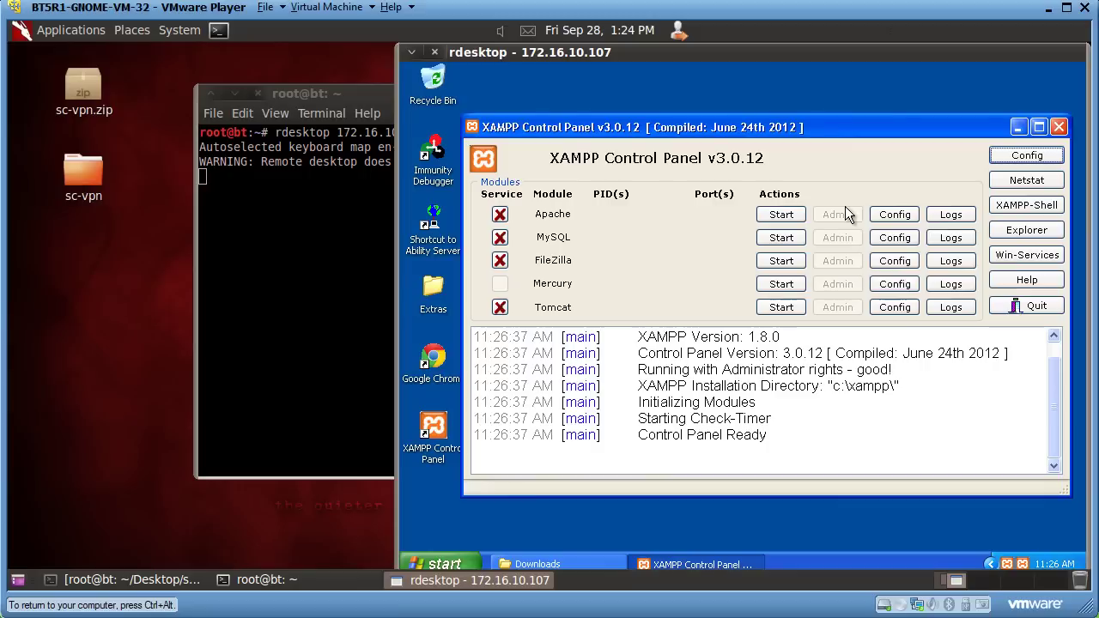
click(787, 217)
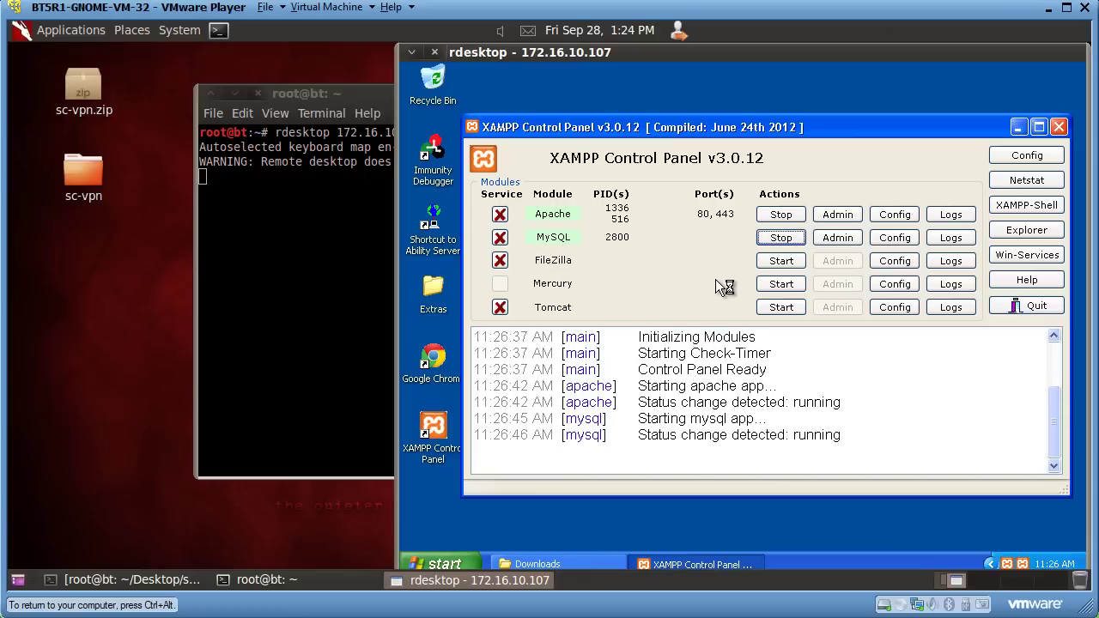
drag(843, 126, 852, 118)
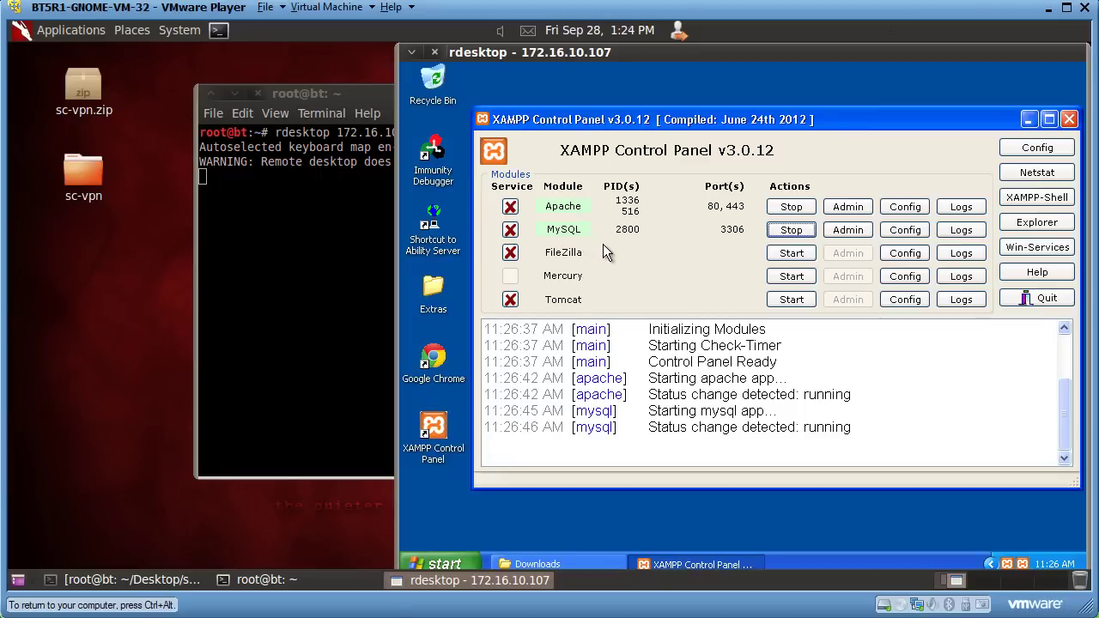
key(ctrl+alt)
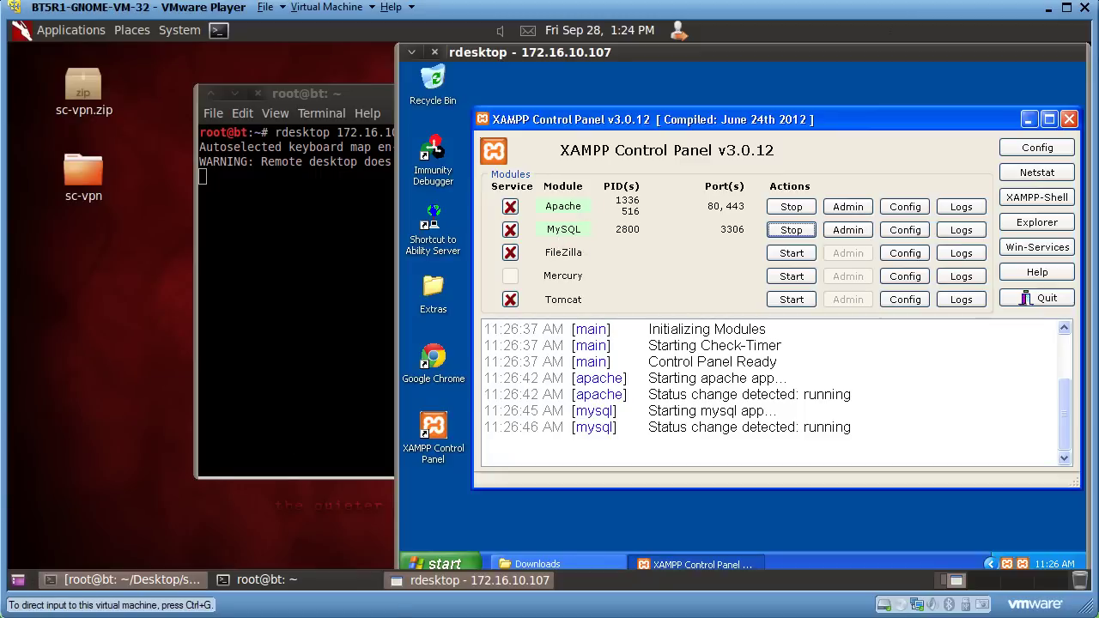
key(alt+Tab)
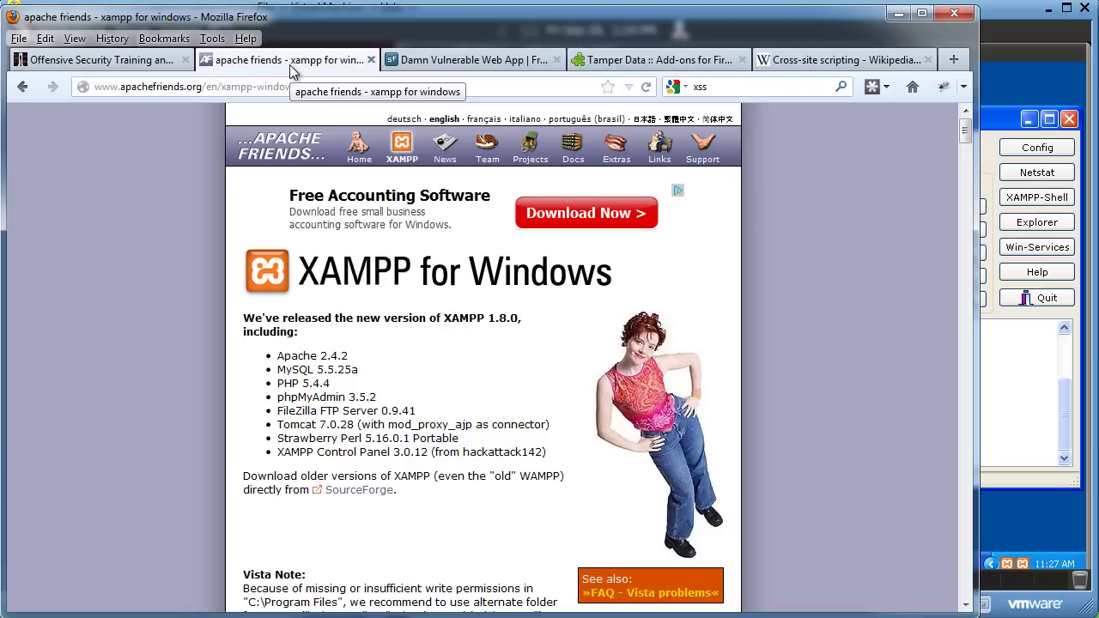
click(140, 73)
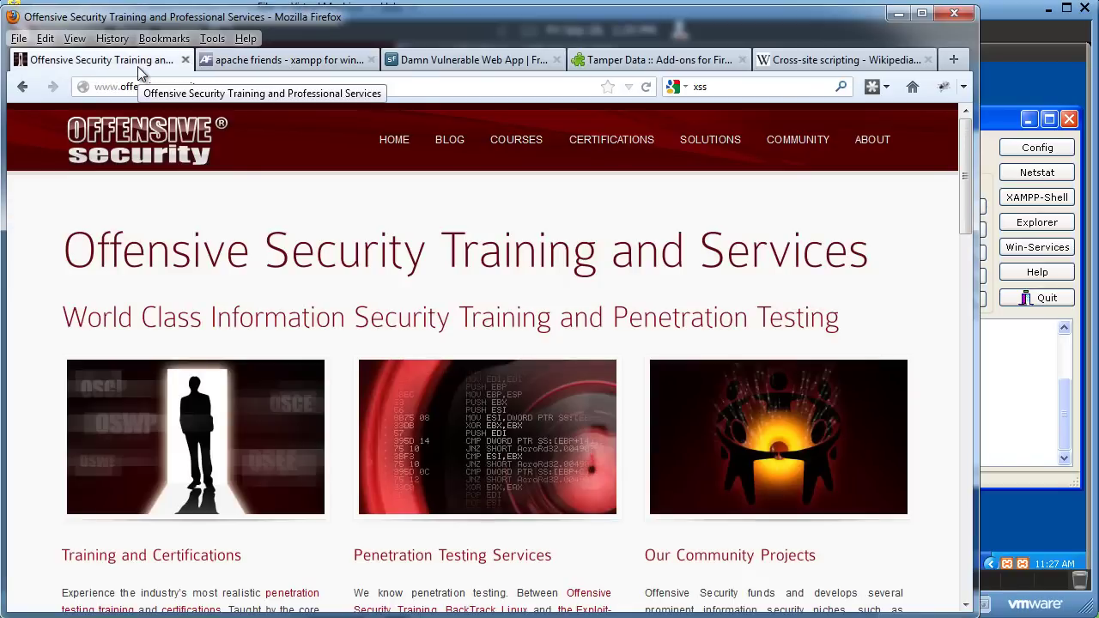
click(450, 68)
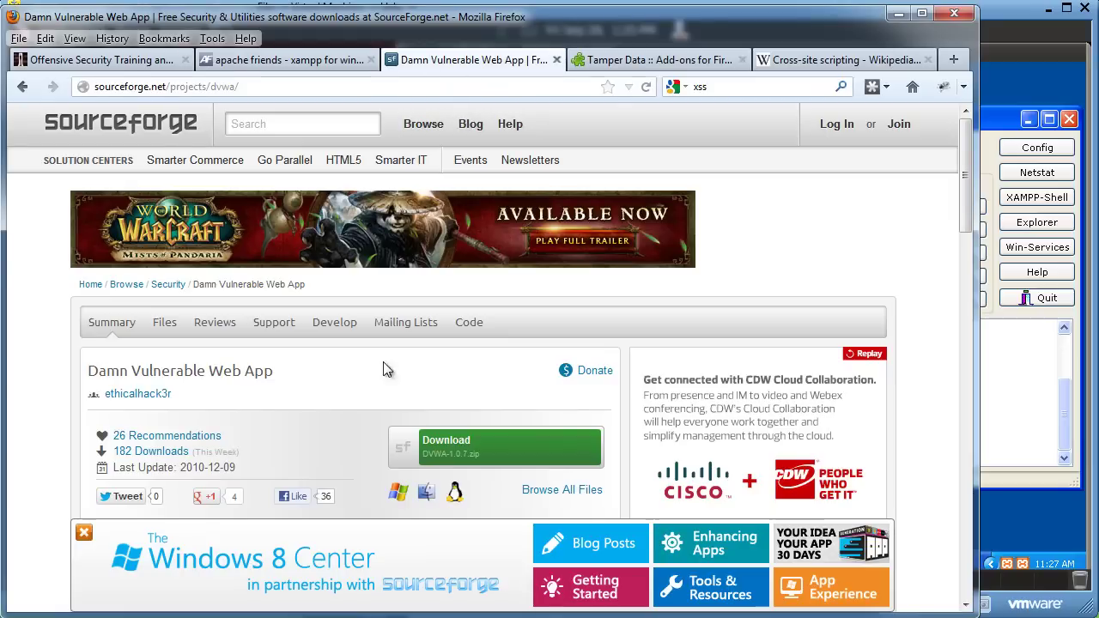
key(alt+Tab)
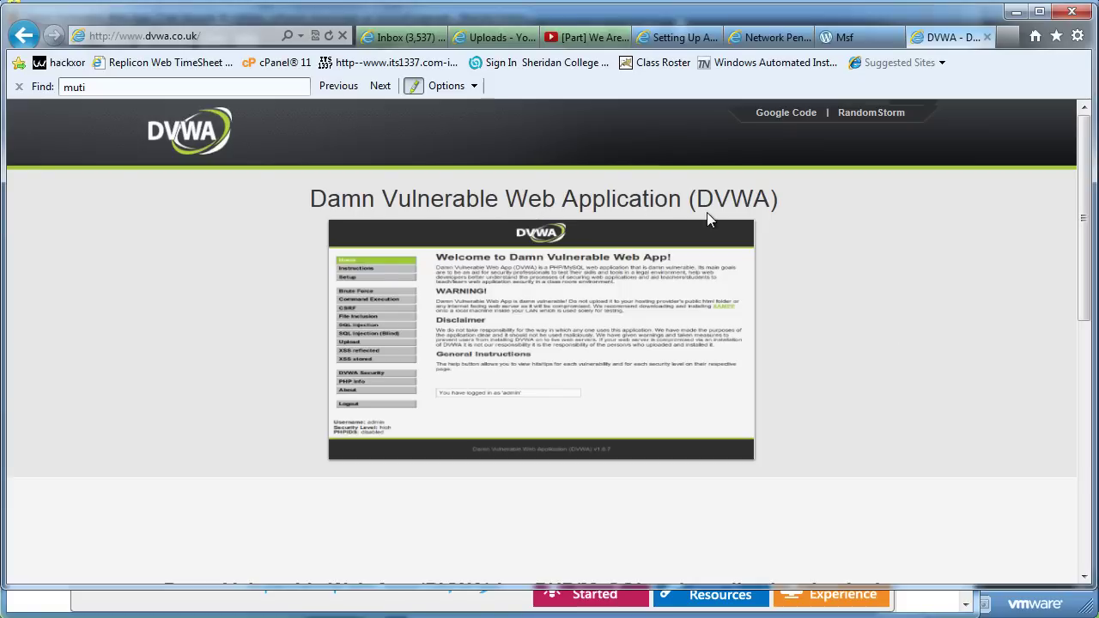
- Scroll the DVWA homepage down to its Download and Wiki buttons, then return to Firefox
drag(1084, 218, 1094, 391)
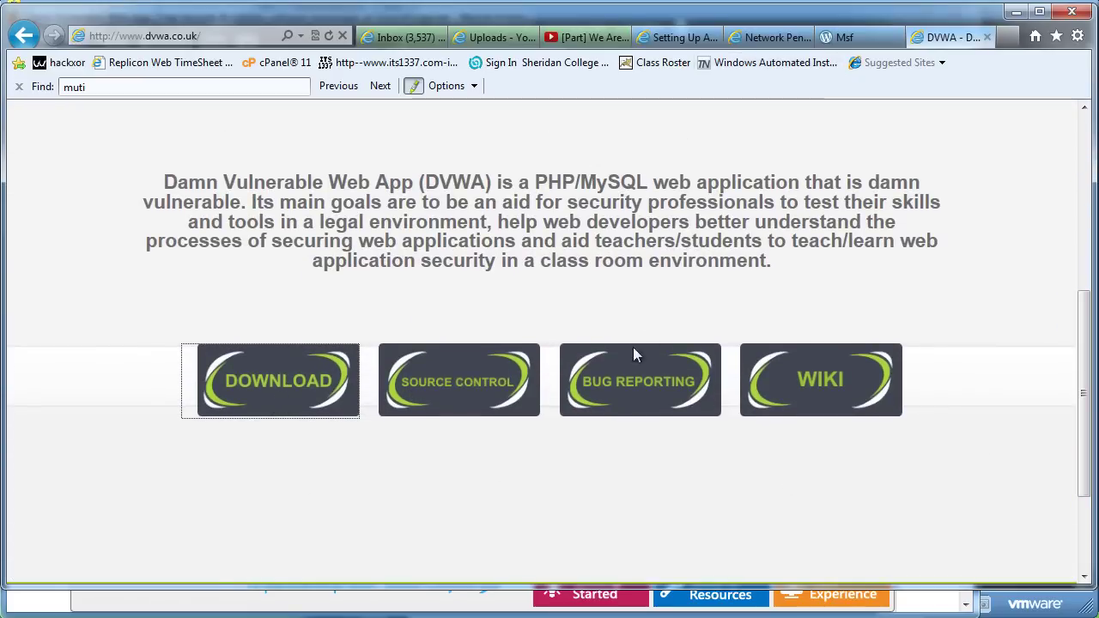
key(alt+Tab)
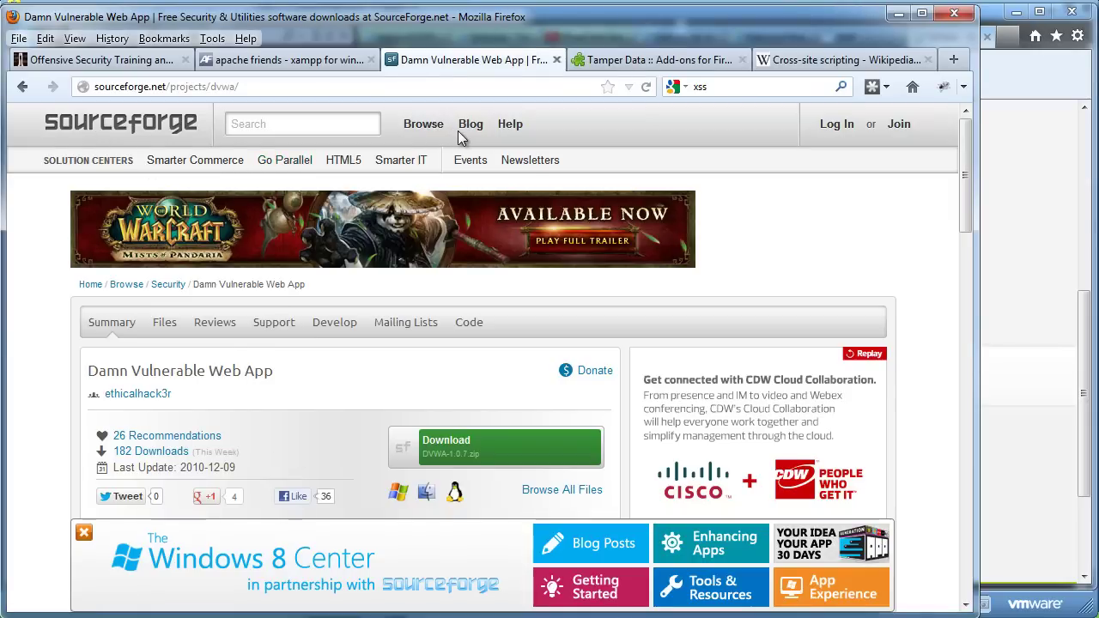
- Search Google for 'dvwa' and open the SourceForge 'Damn Vulnerable Web App' result
click(697, 86)
text(dvwa)
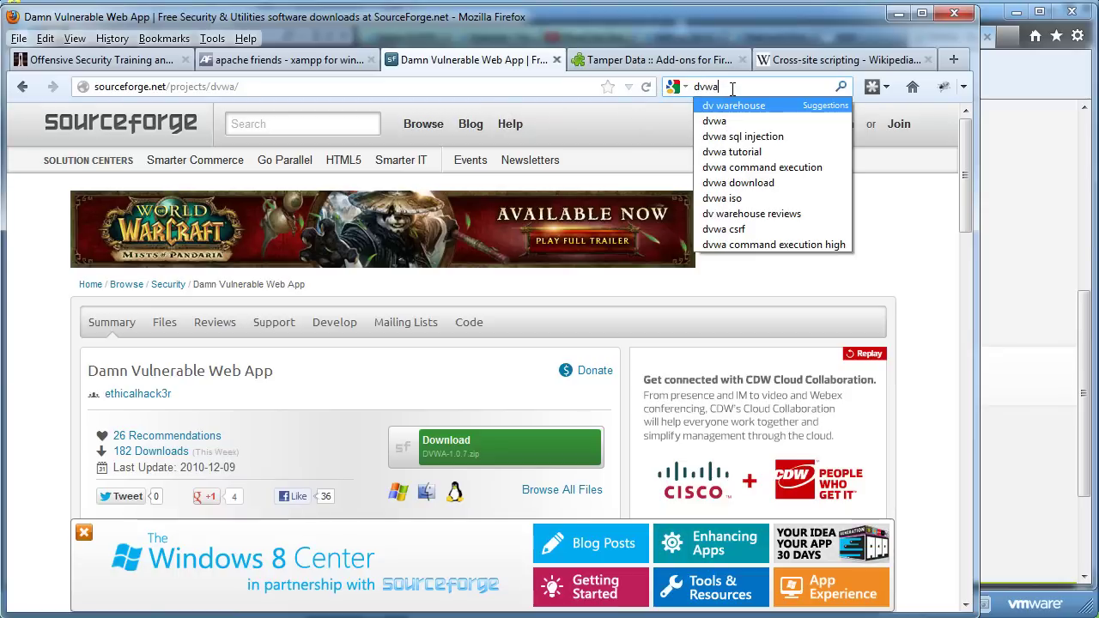
key(Return)
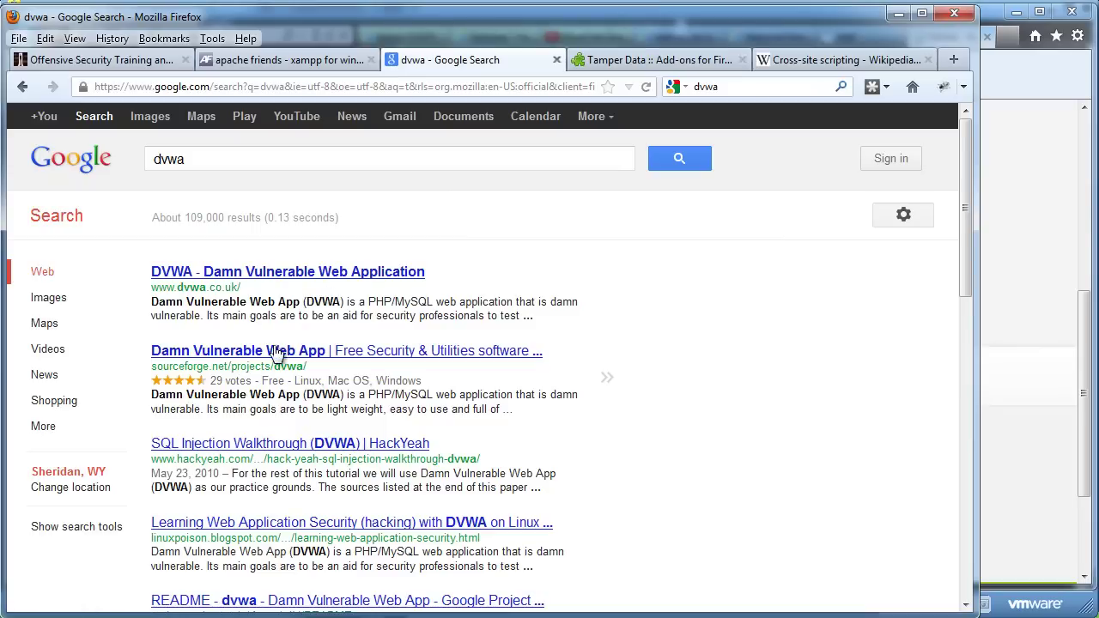
click(241, 356)
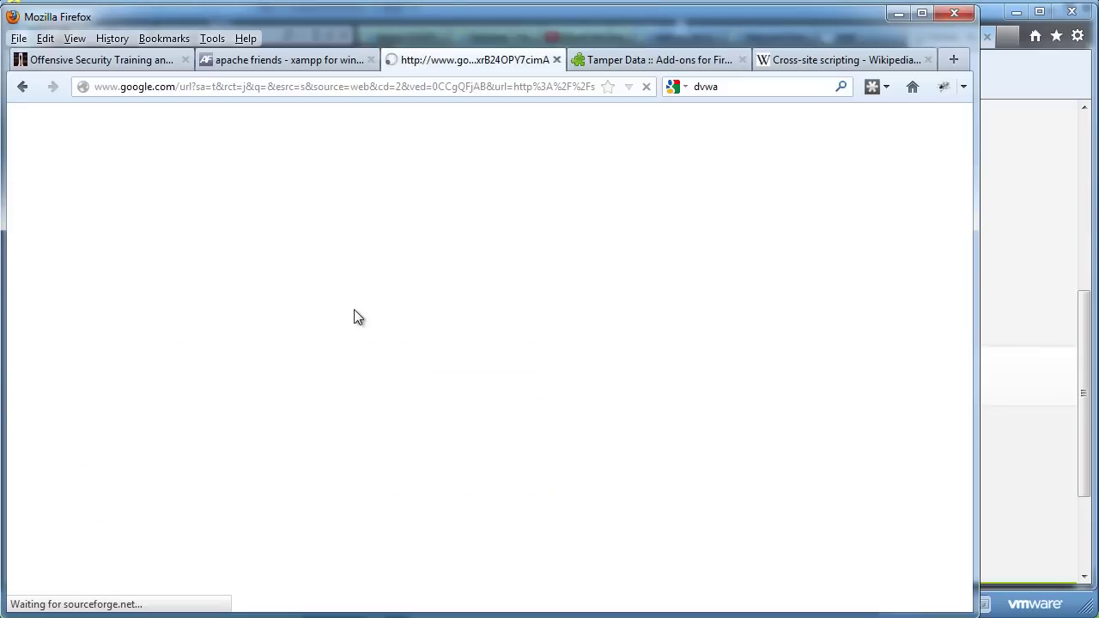
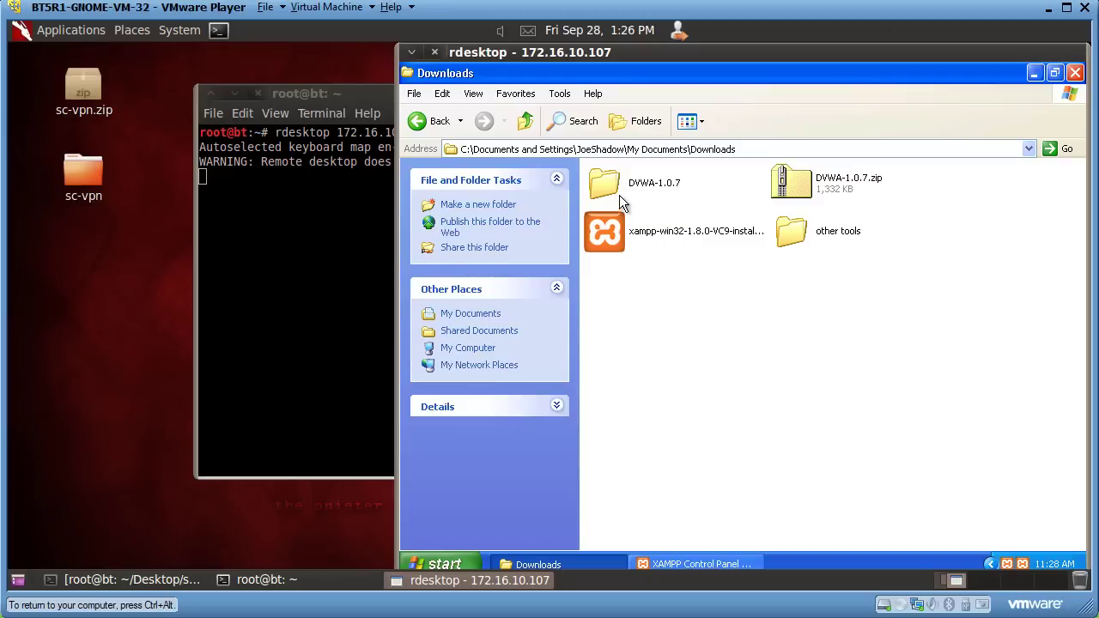
- Open the extracted DVWA-1.0.7 folder and look through its inner dvwa folder
double_click(604, 187)
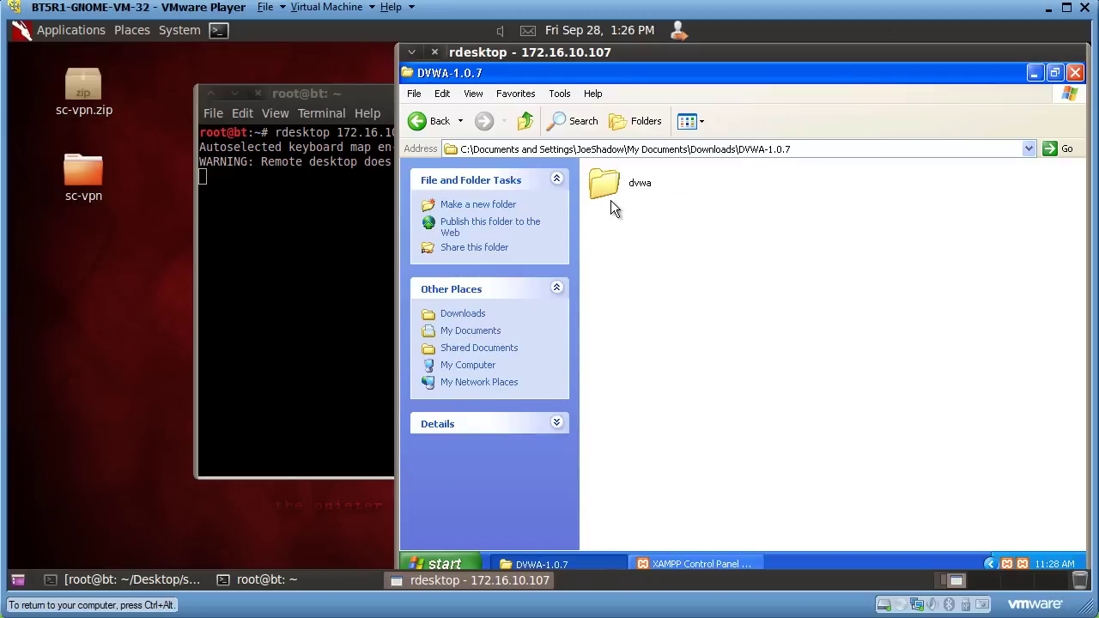
double_click(600, 189)
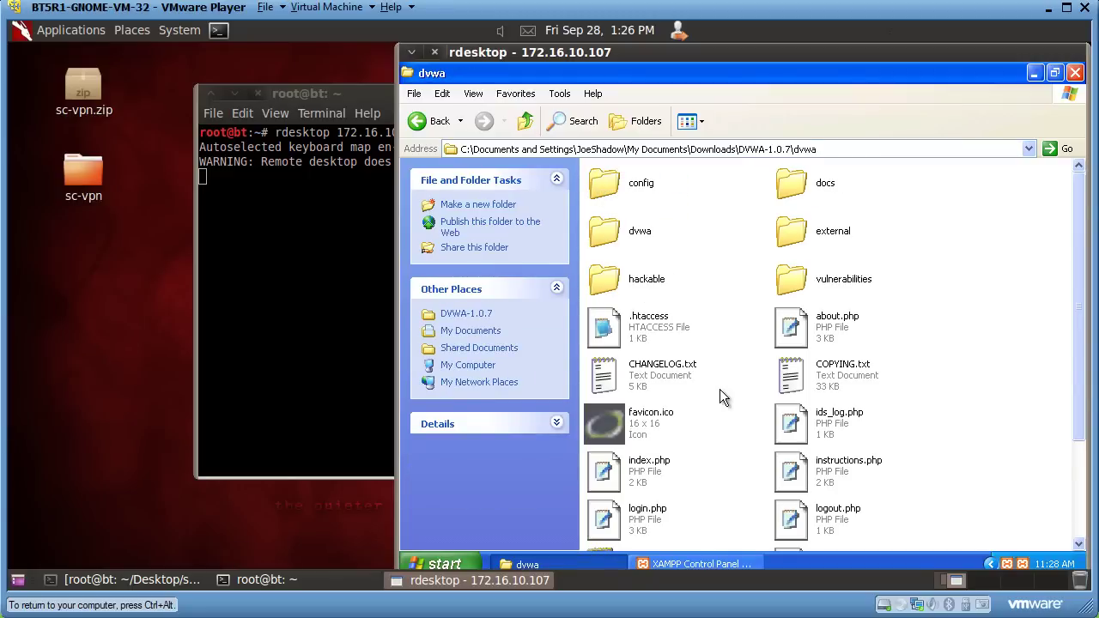
drag(1080, 268, 1082, 395)
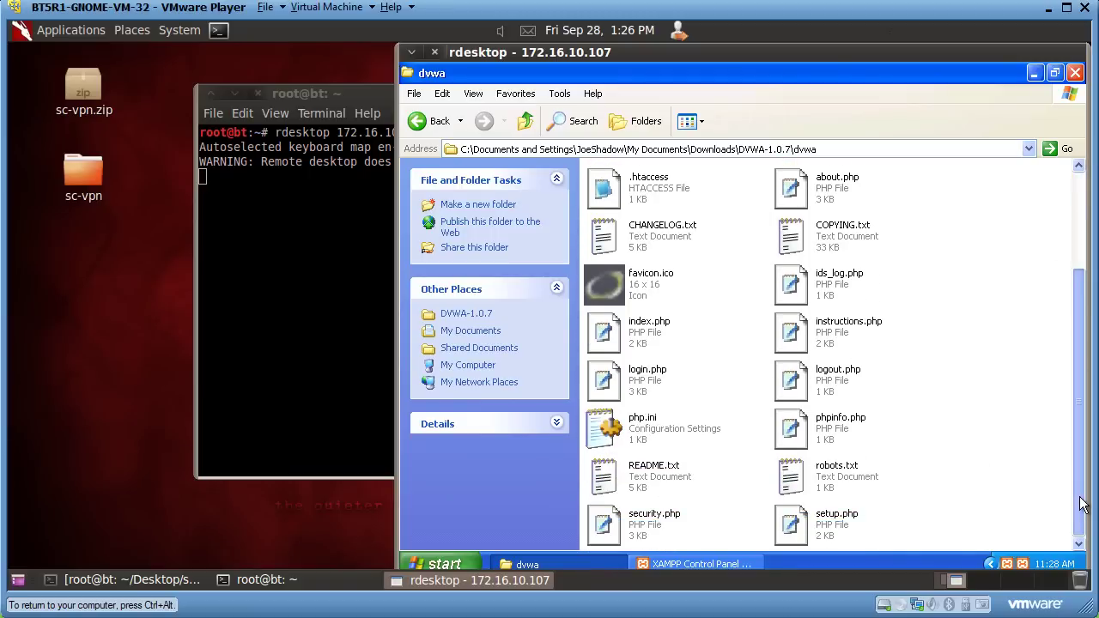
drag(1080, 505, 1066, 354)
- Copy the dvwa folder from DVWA-1.0.7 and go back up to Downloads
click(527, 122)
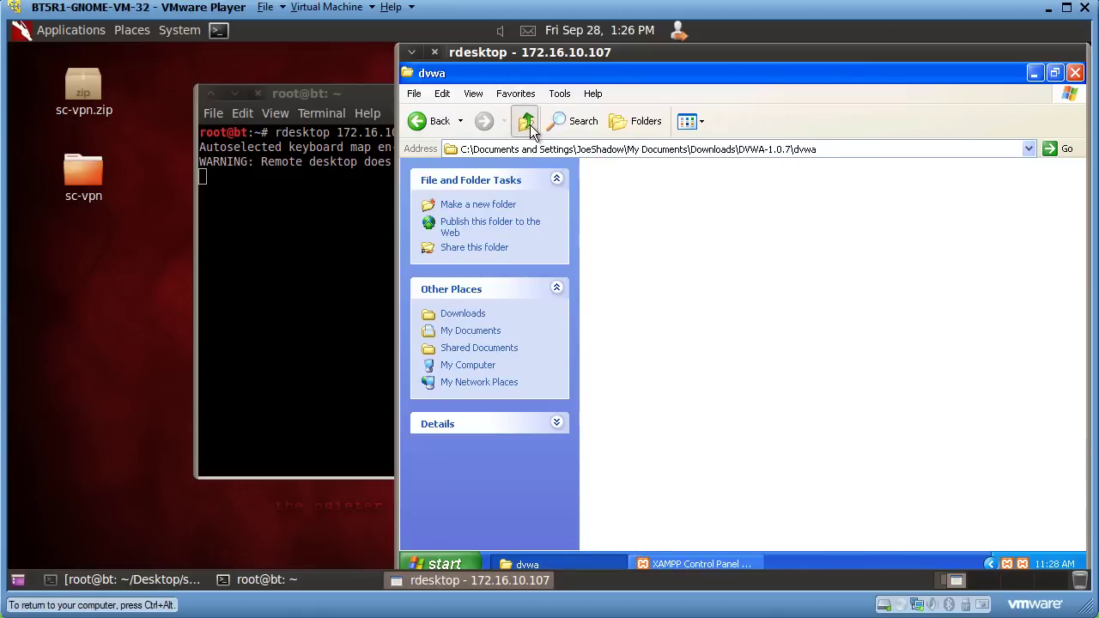
click(603, 189)
right_click(603, 189)
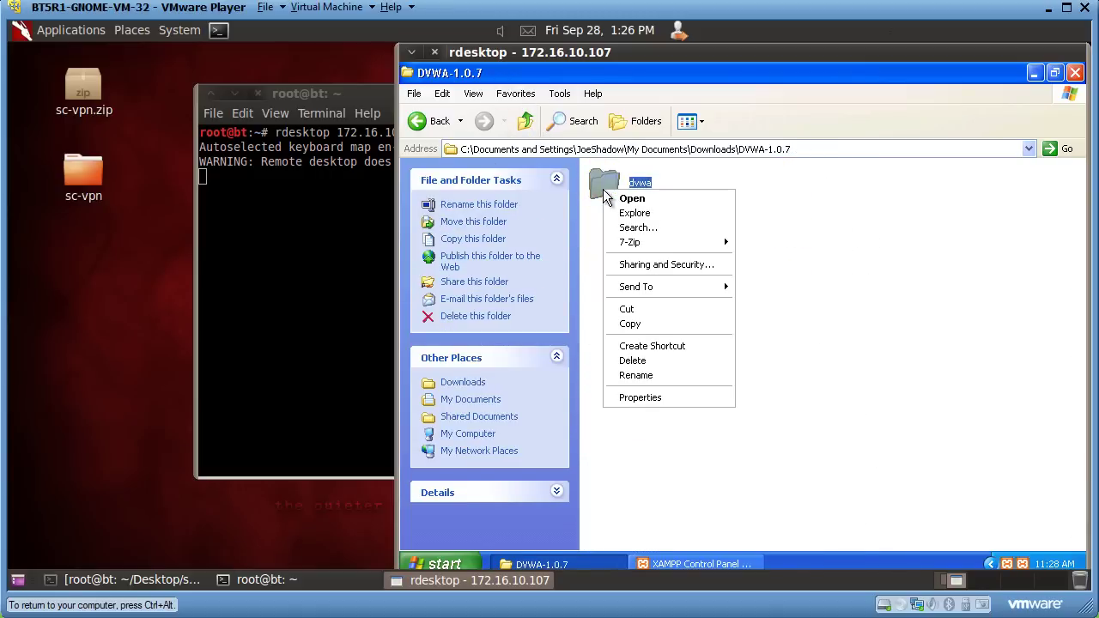
click(641, 327)
click(712, 302)
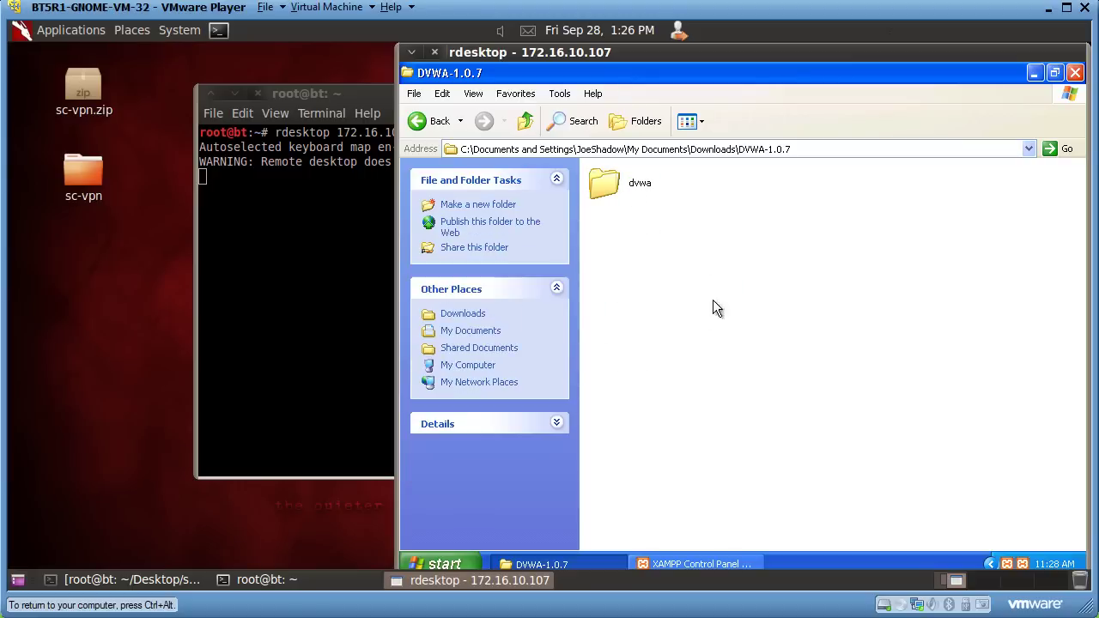
click(529, 128)
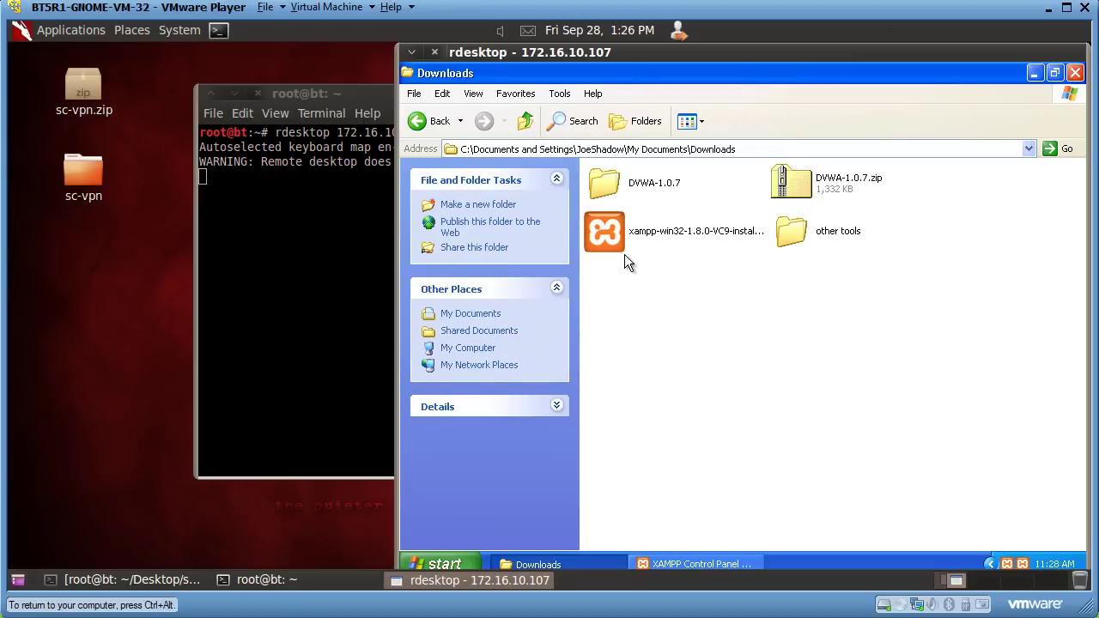
- From My Computer in the Start menu, browse through Local Disk (C:) and xampp into htdocs
click(671, 563)
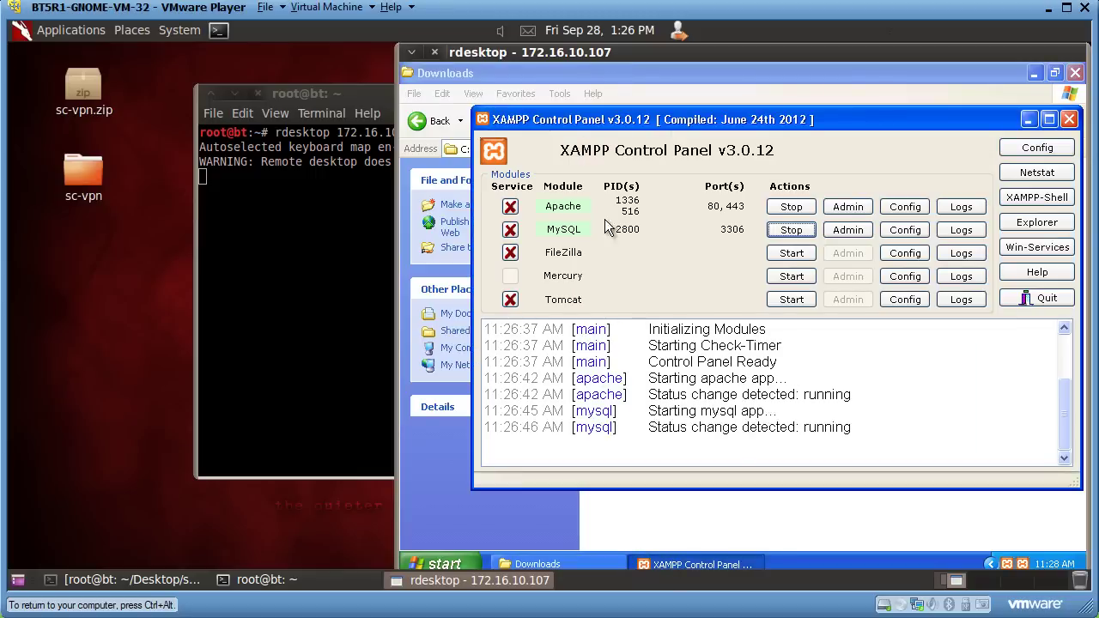
click(454, 563)
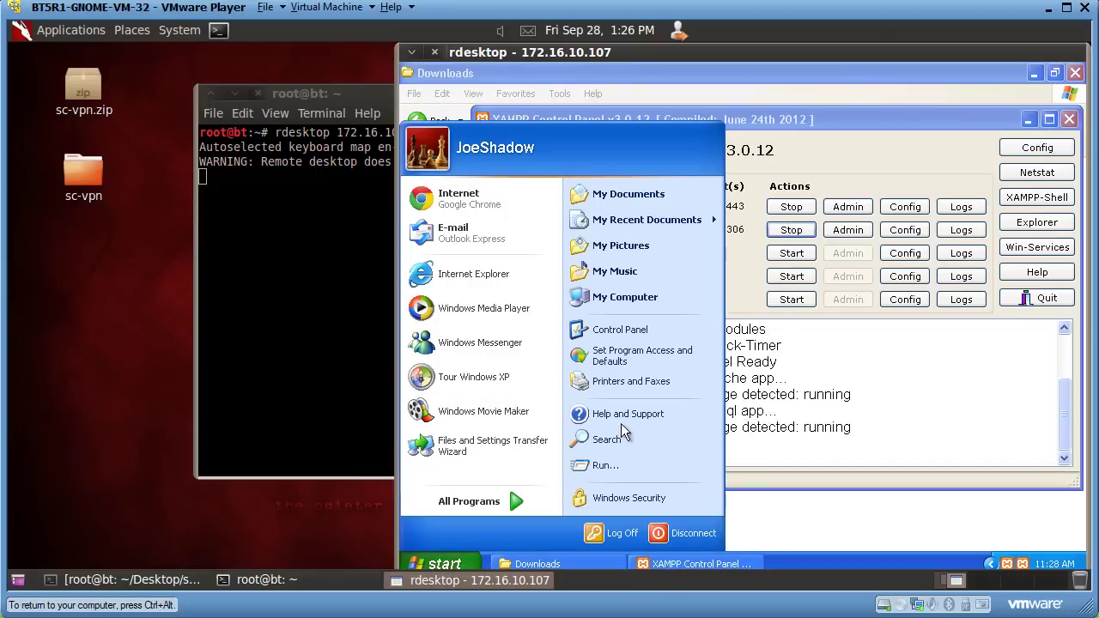
click(614, 301)
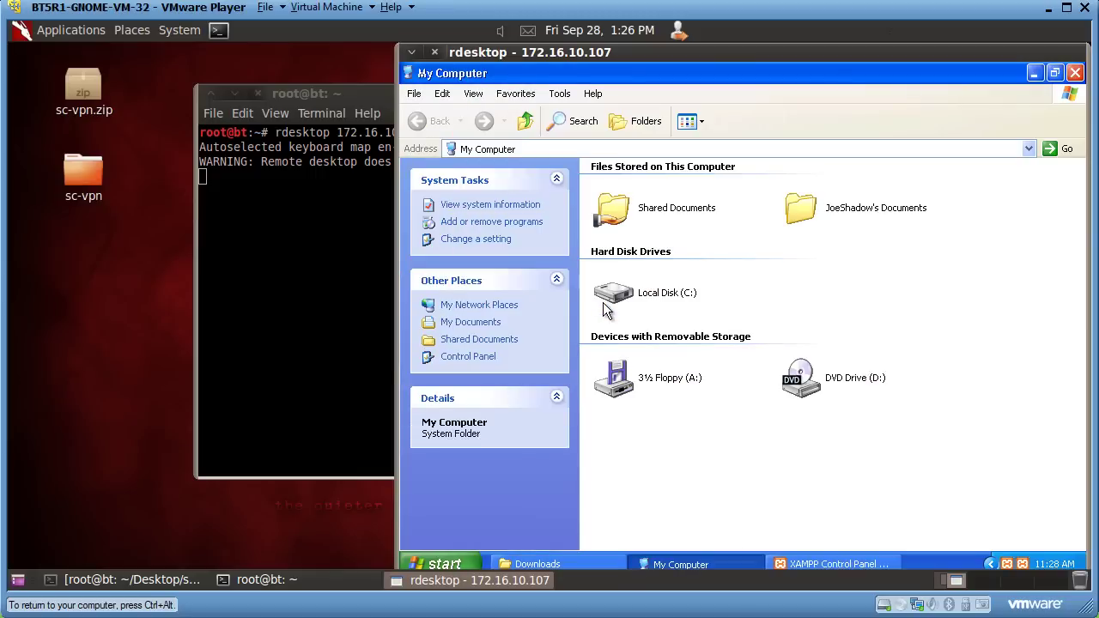
double_click(613, 300)
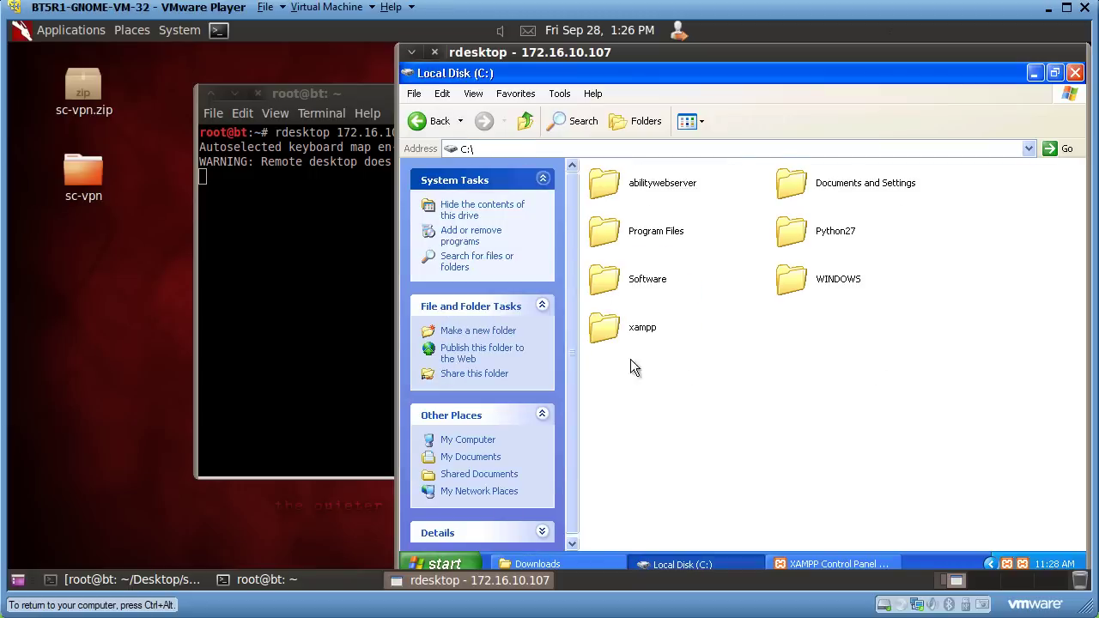
double_click(606, 326)
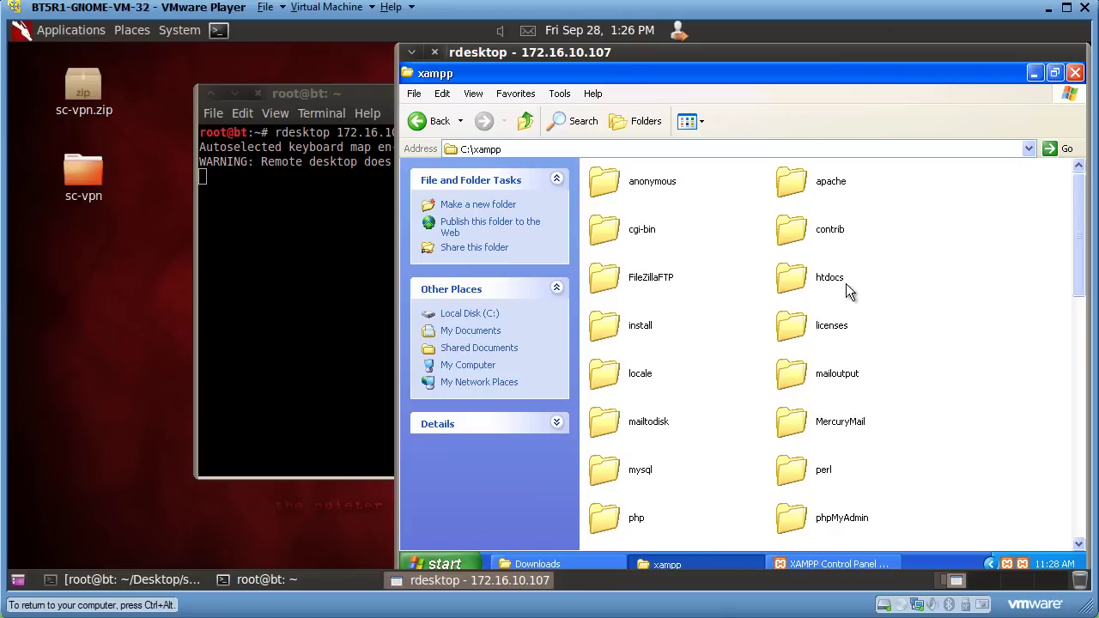
click(787, 289)
double_click(787, 288)
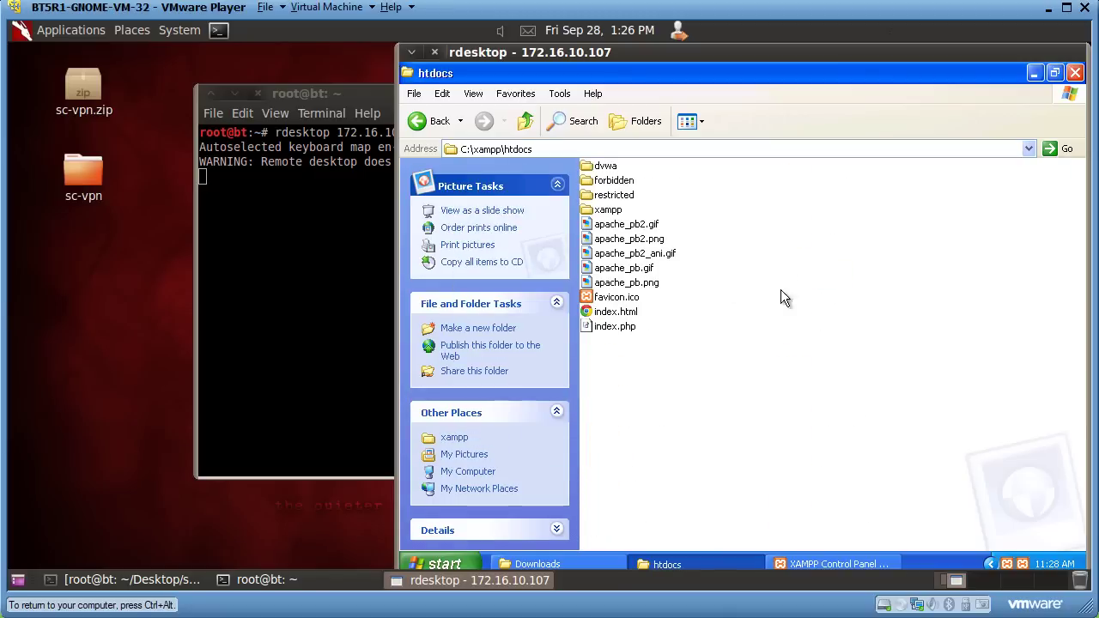
- Switch the htdocs folder view to Thumbnails
click(611, 172)
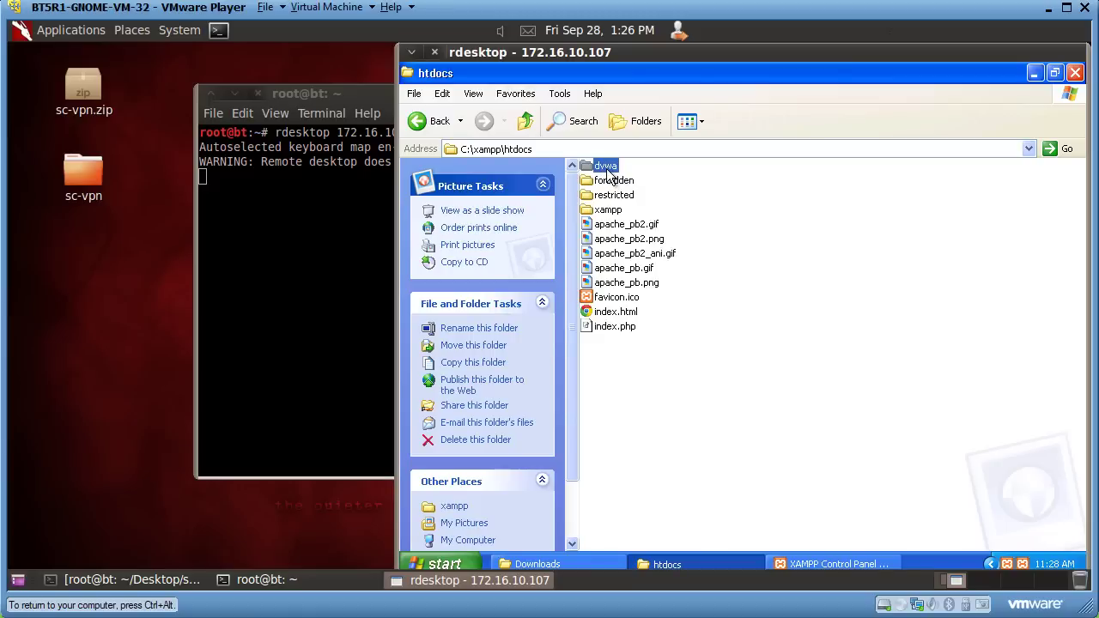
click(476, 95)
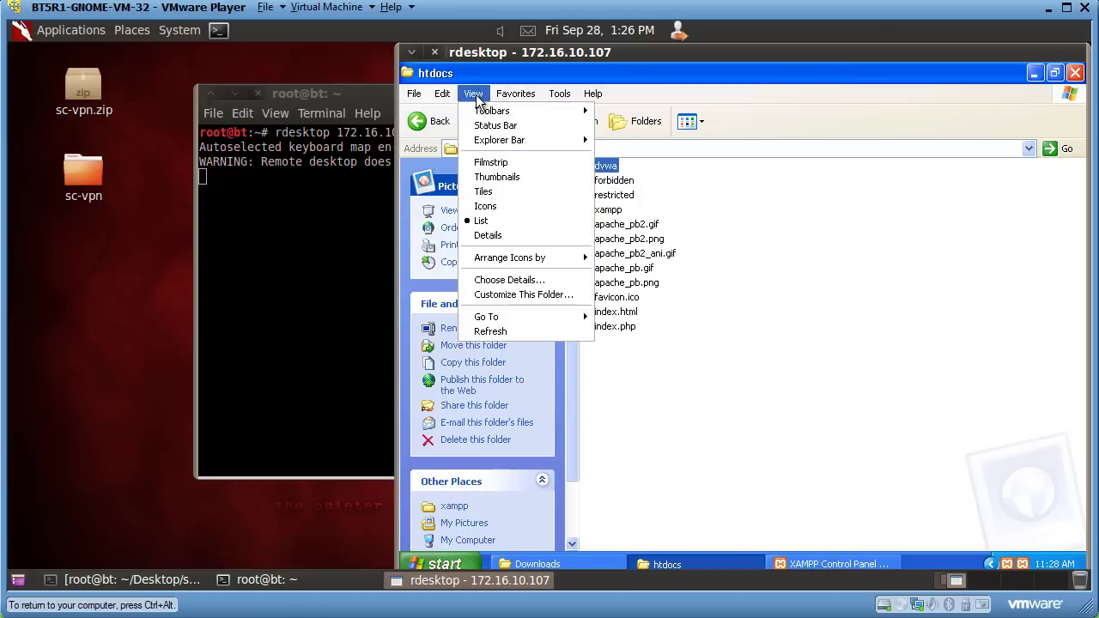
click(494, 177)
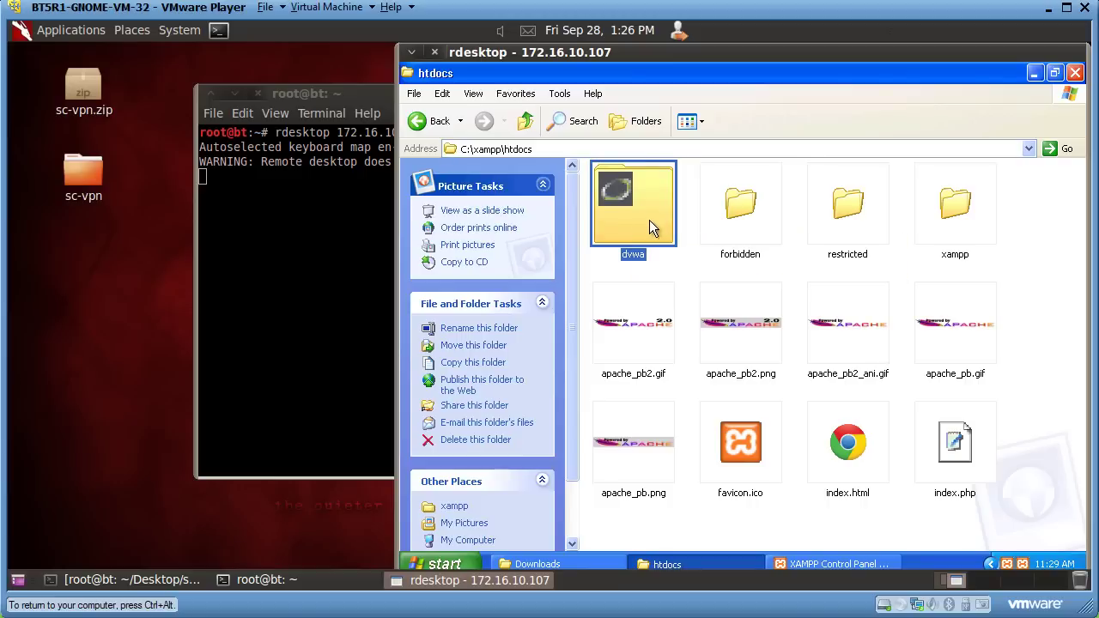
click(1025, 233)
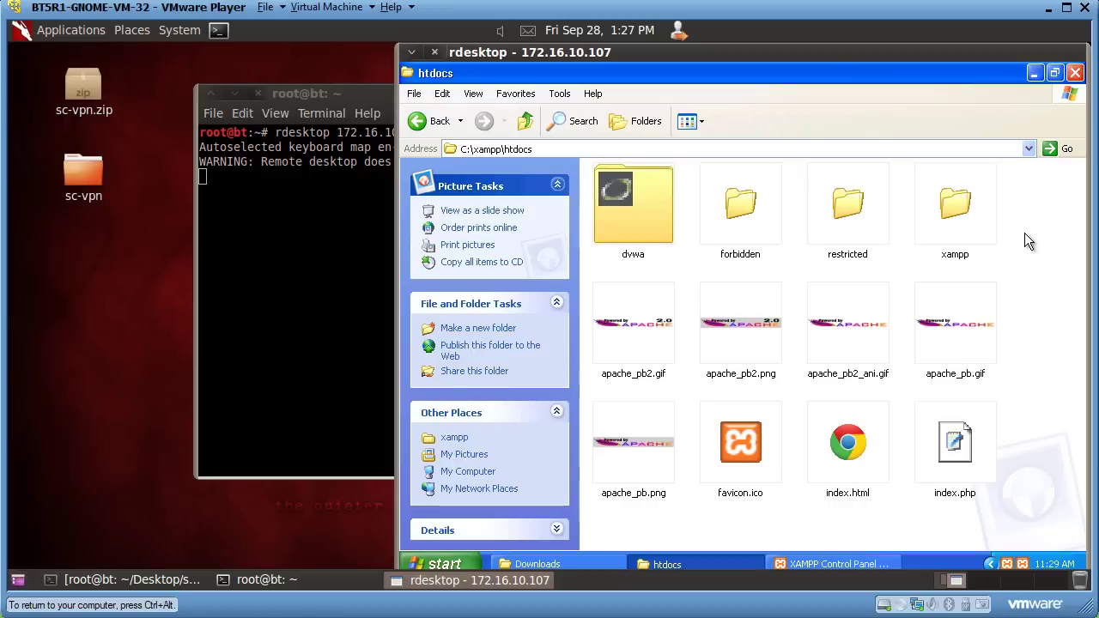
- Open the dvwa folder in htdocs and select its .htaccess file
double_click(655, 235)
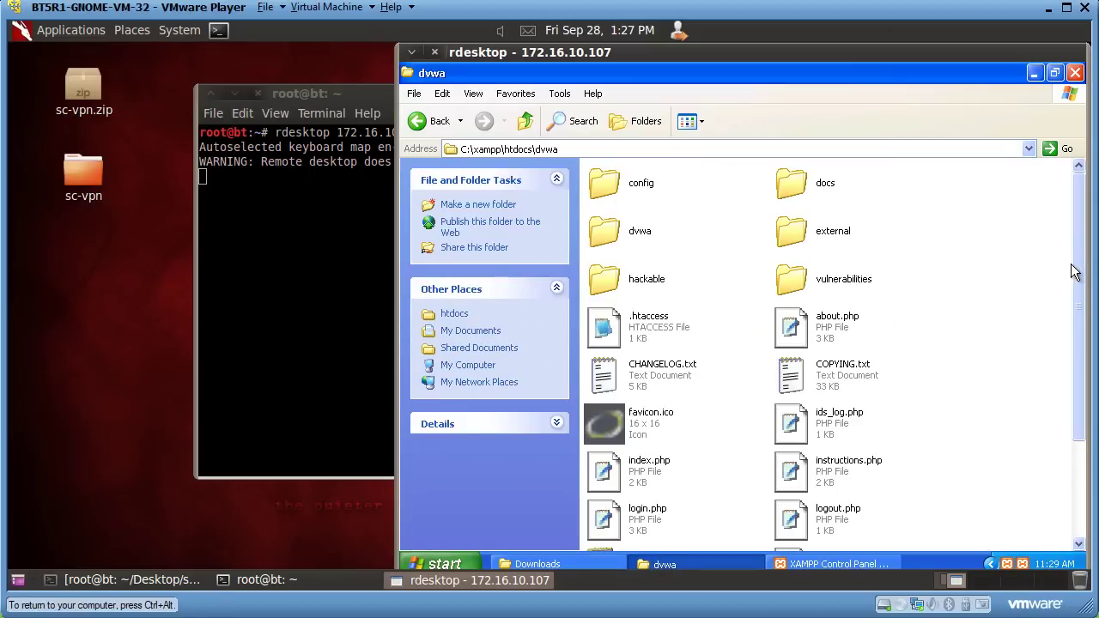
scroll(1043, 258, down, 1)
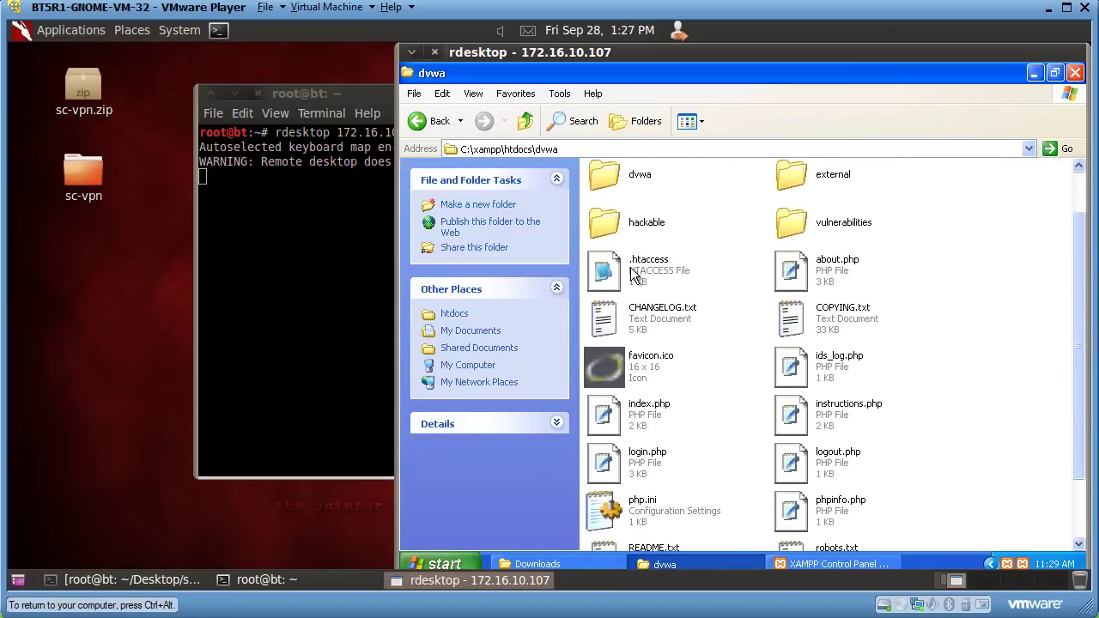
mouse_move(646, 271)
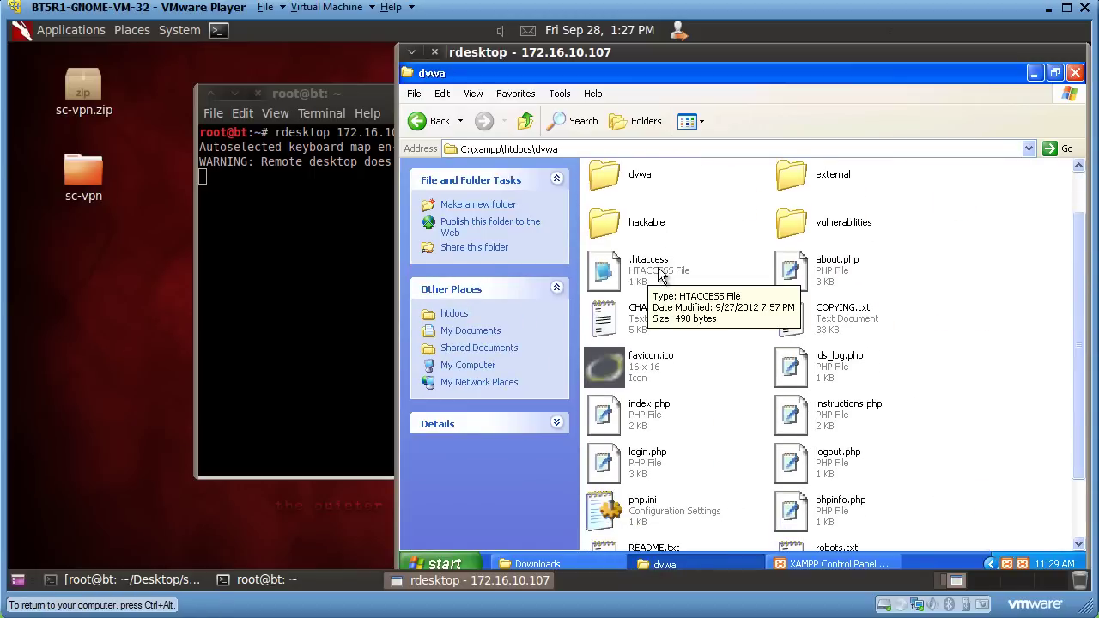
click(605, 275)
- Open .htaccess in Notepad and make the Limit line read 'allow from all'
double_click(605, 275)
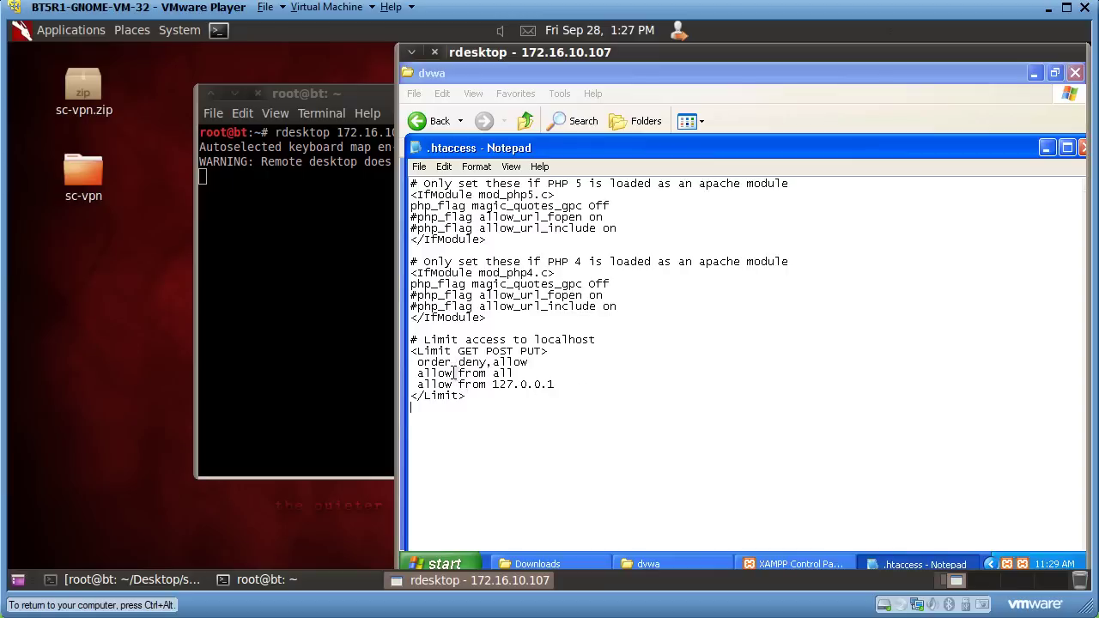
drag(454, 374, 417, 373)
click(420, 374)
drag(417, 374, 457, 378)
key(Left)
key(Delete)
key(Delete)
key(Delete)
key(Delete)
key(Delete)
text(deny)
key(BackSpace)
key(BackSpace)
key(BackSpace)
key(BackSpace)
text(allow)
click(546, 433)
- Save the edited .htaccess and close Notepad
click(420, 168)
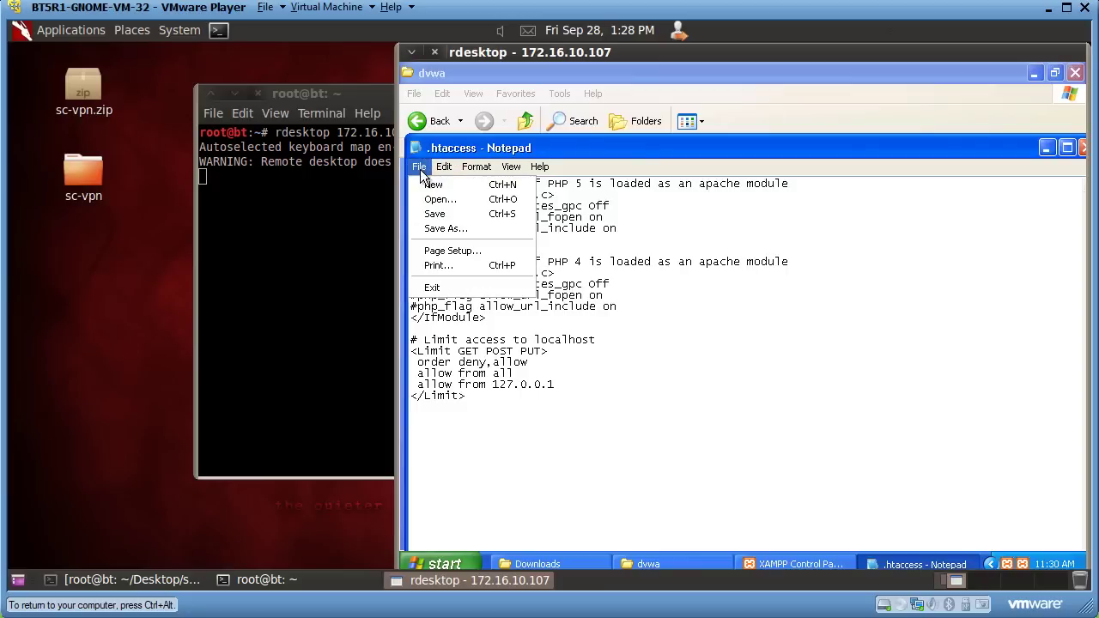
click(446, 219)
drag(954, 149, 925, 146)
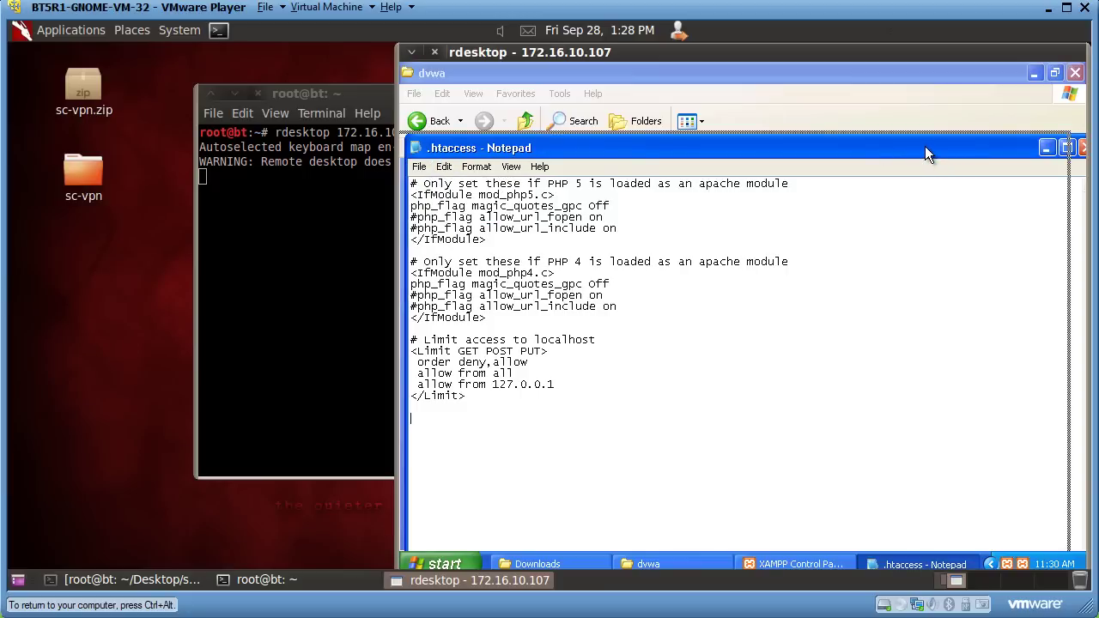
click(1058, 146)
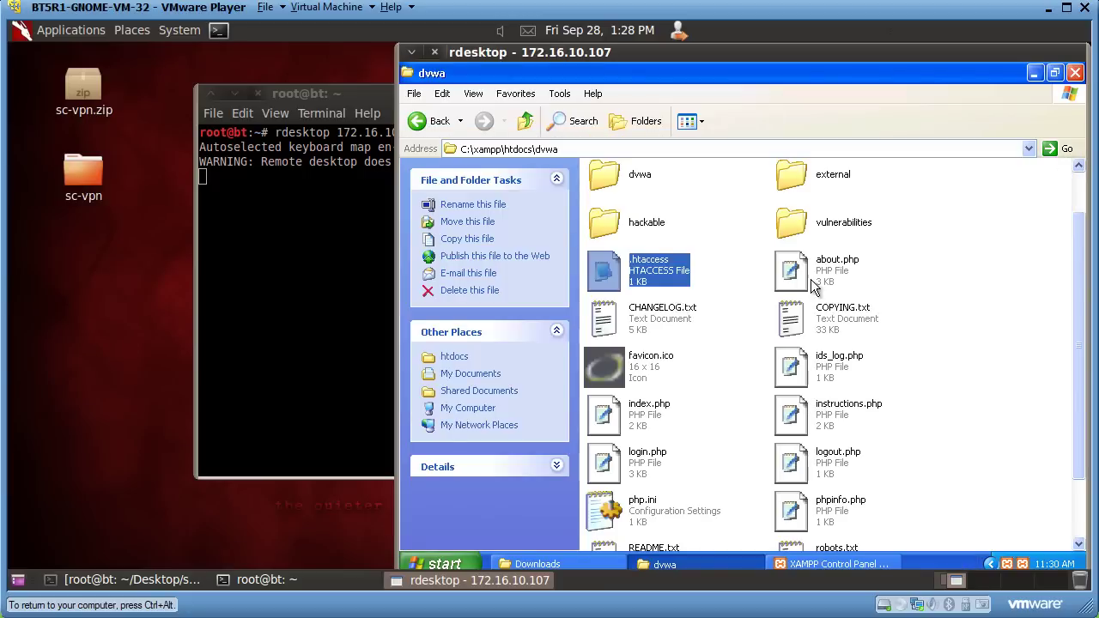
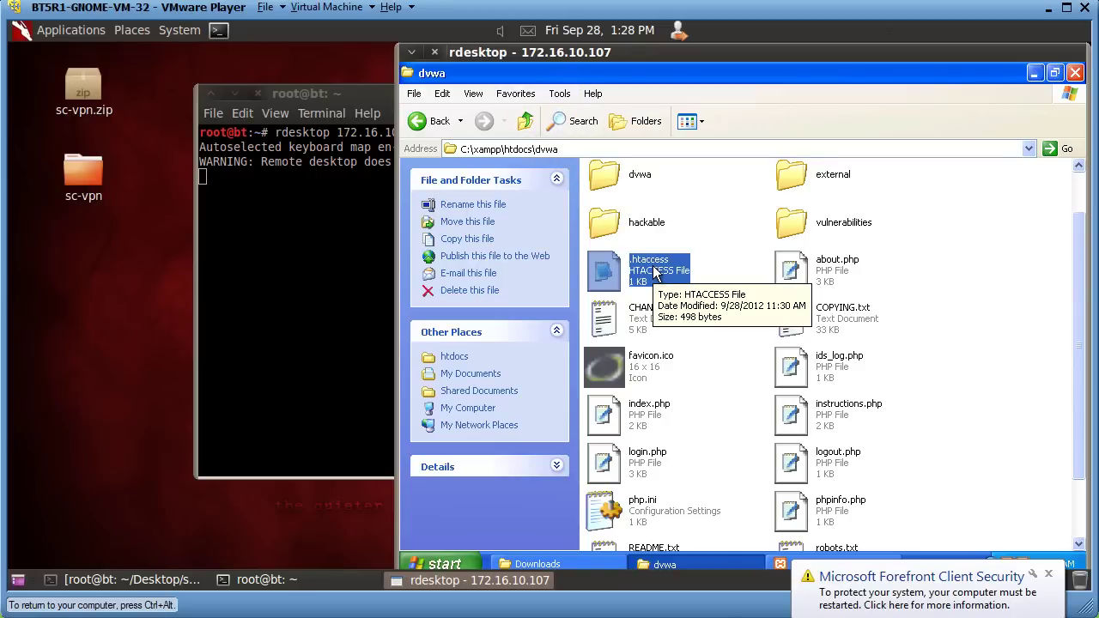
- Dismiss the Forefront balloon and minimize the dvwa, XAMPP Control Panel and Downloads windows
click(1048, 574)
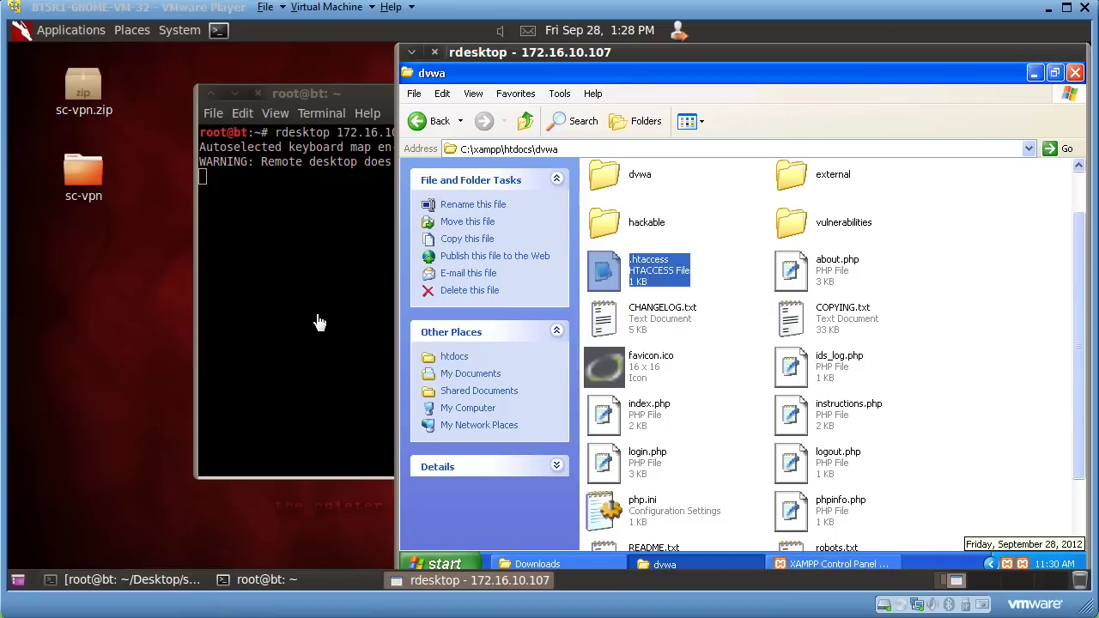
click(1035, 77)
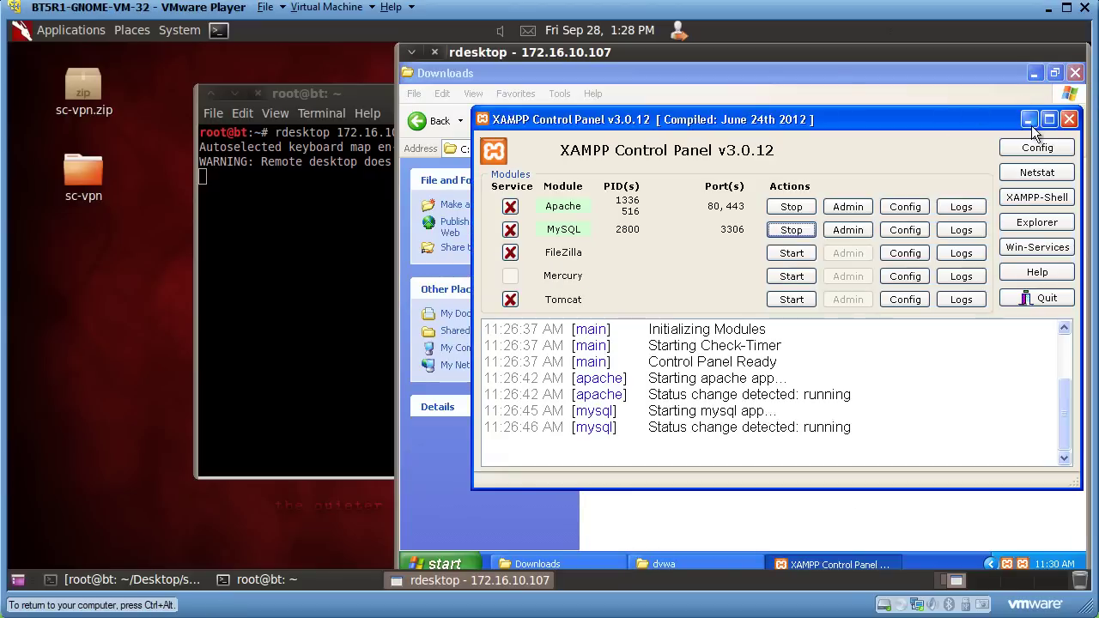
click(1029, 120)
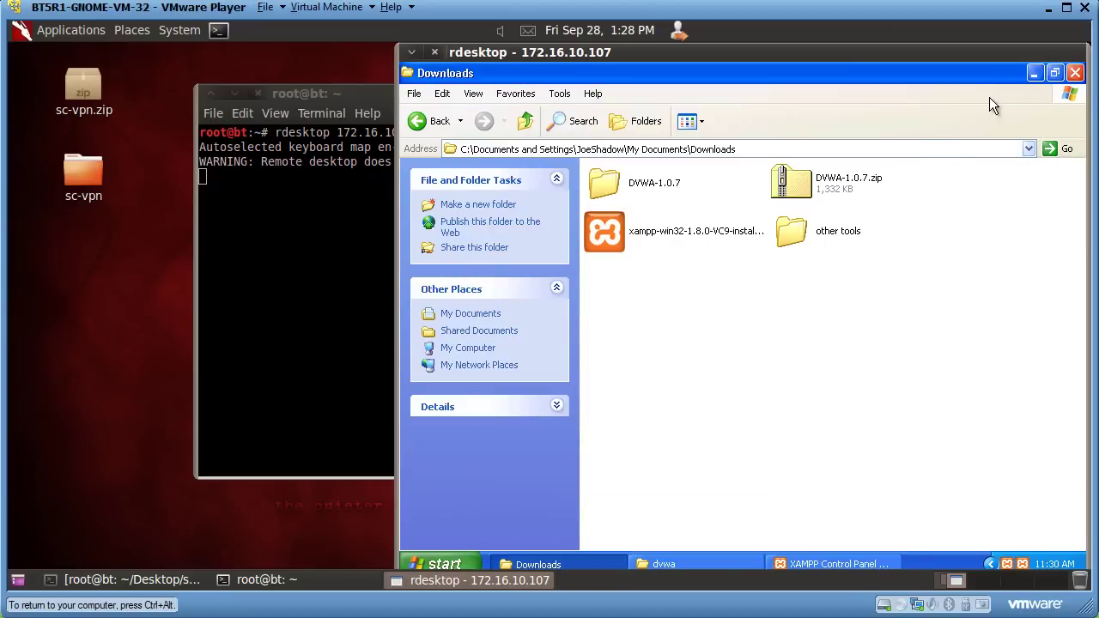
click(1035, 73)
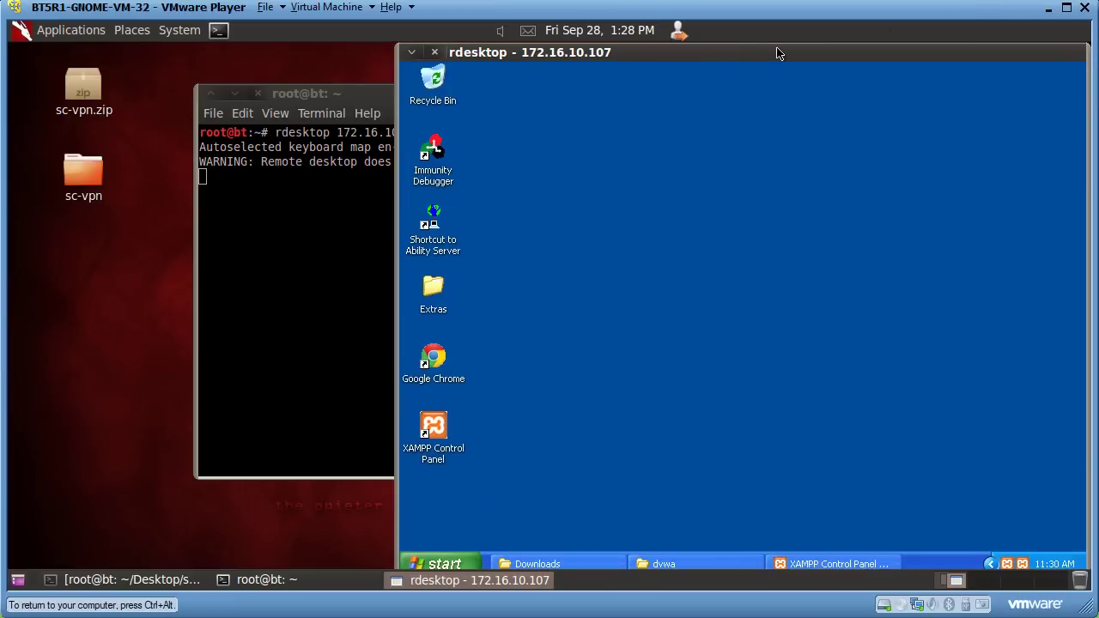
- Raise the terminal, move it left, and briefly highlight the 172.16.10.107 address in the rdesktop command
click(379, 102)
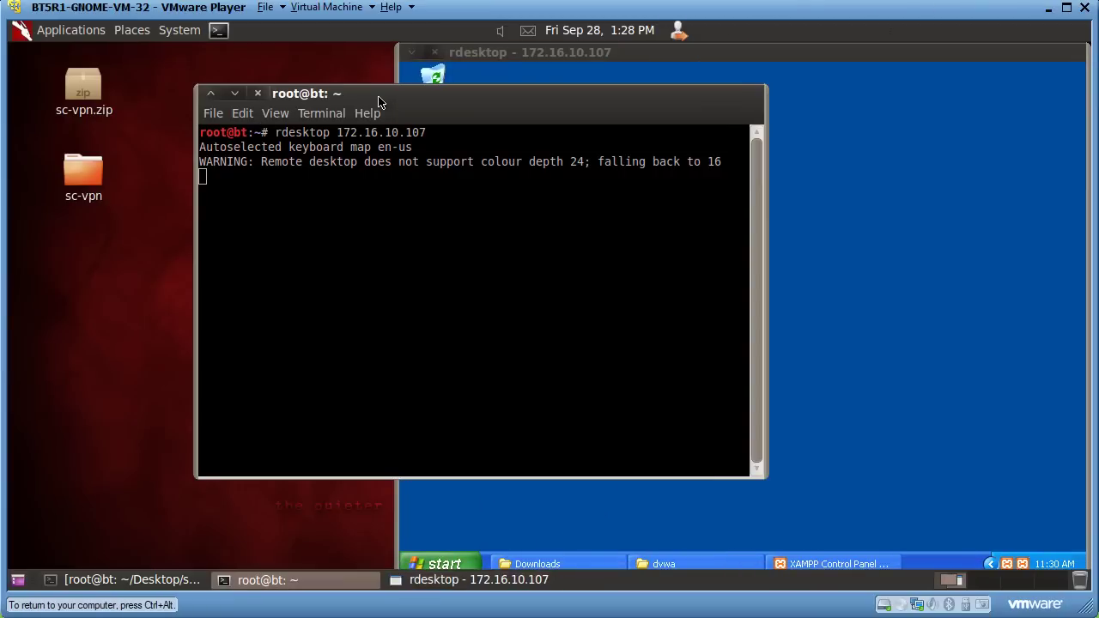
drag(379, 101, 313, 110)
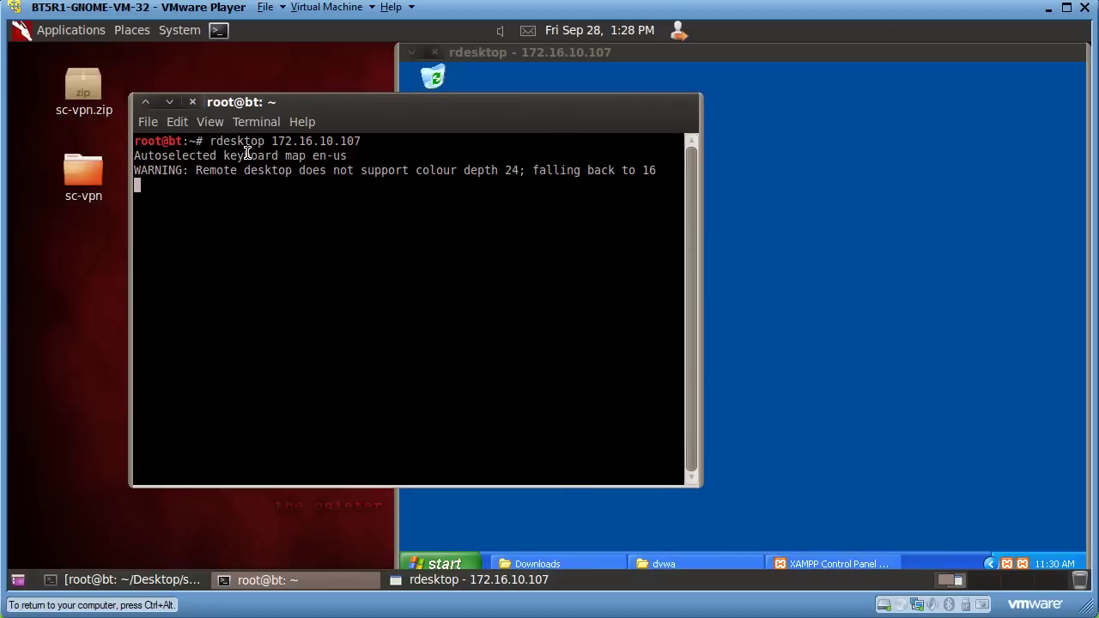
drag(363, 140, 271, 141)
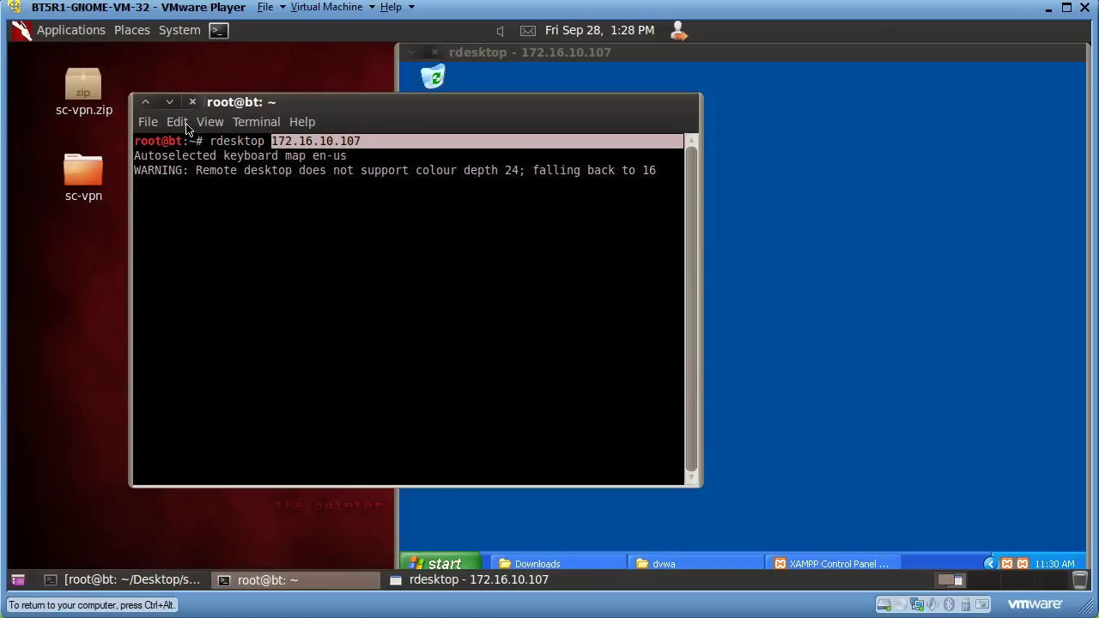
click(604, 169)
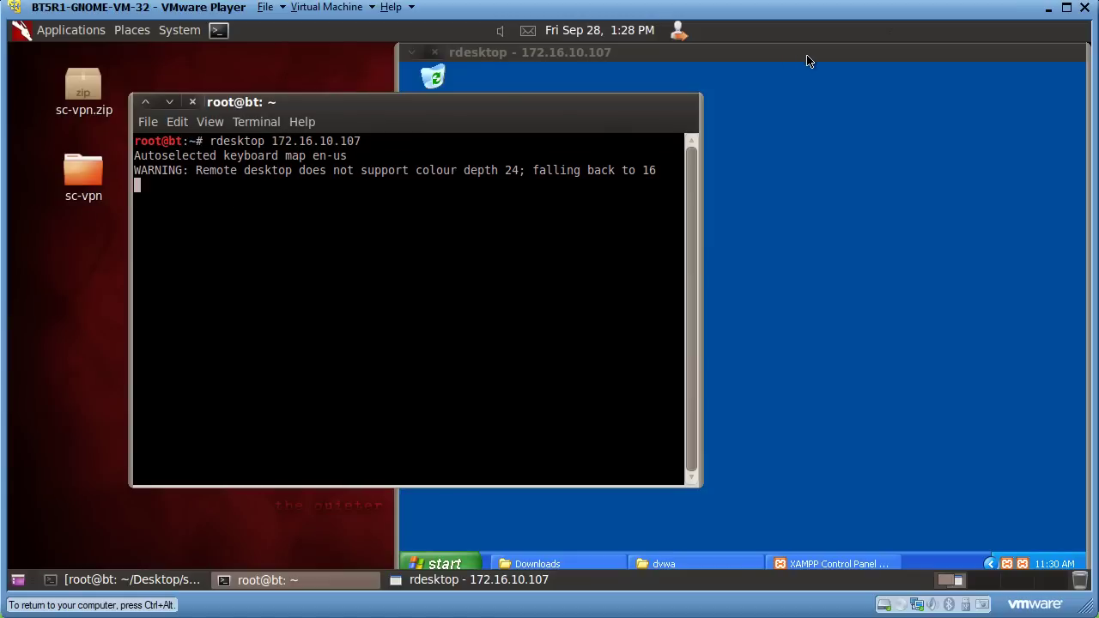
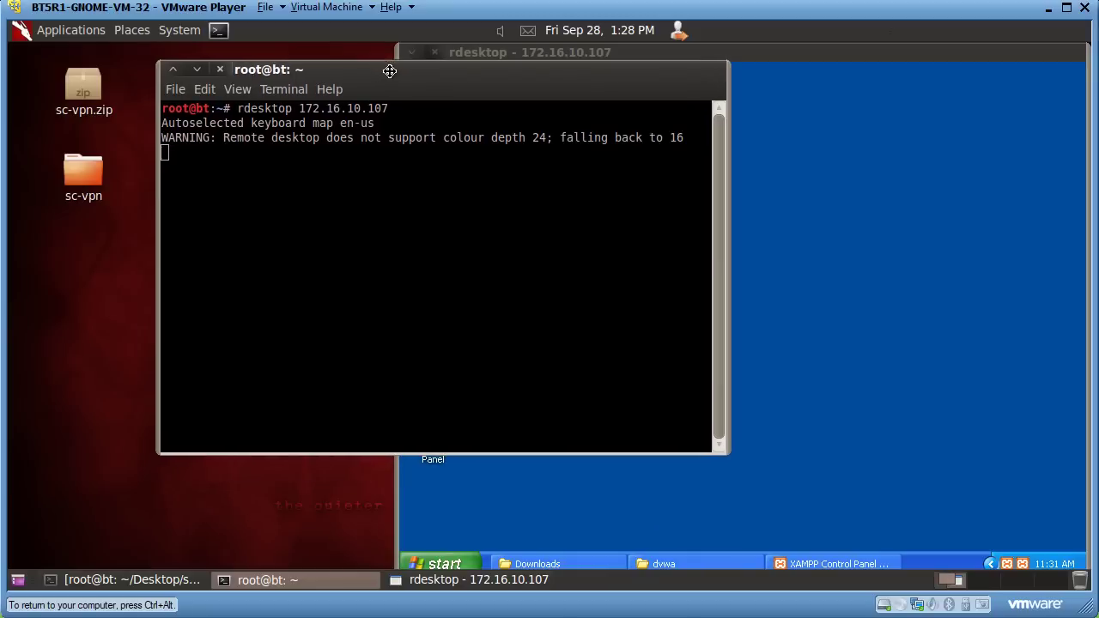
- Launch Firefox from Applications > Internet so it opens the BackTrack 5 welcome page
click(818, 57)
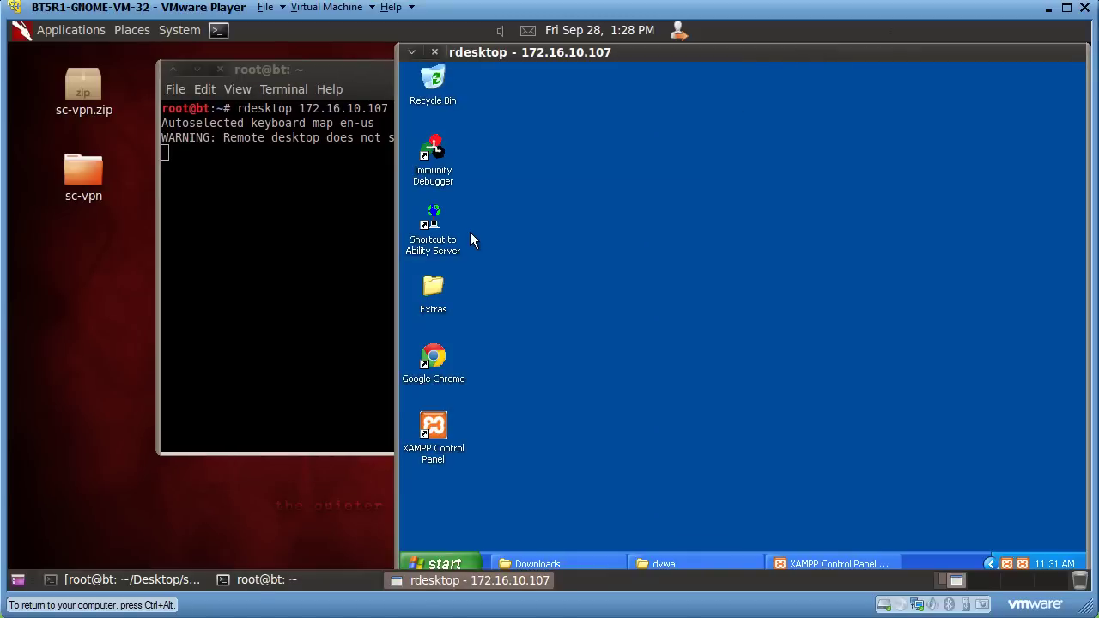
click(85, 33)
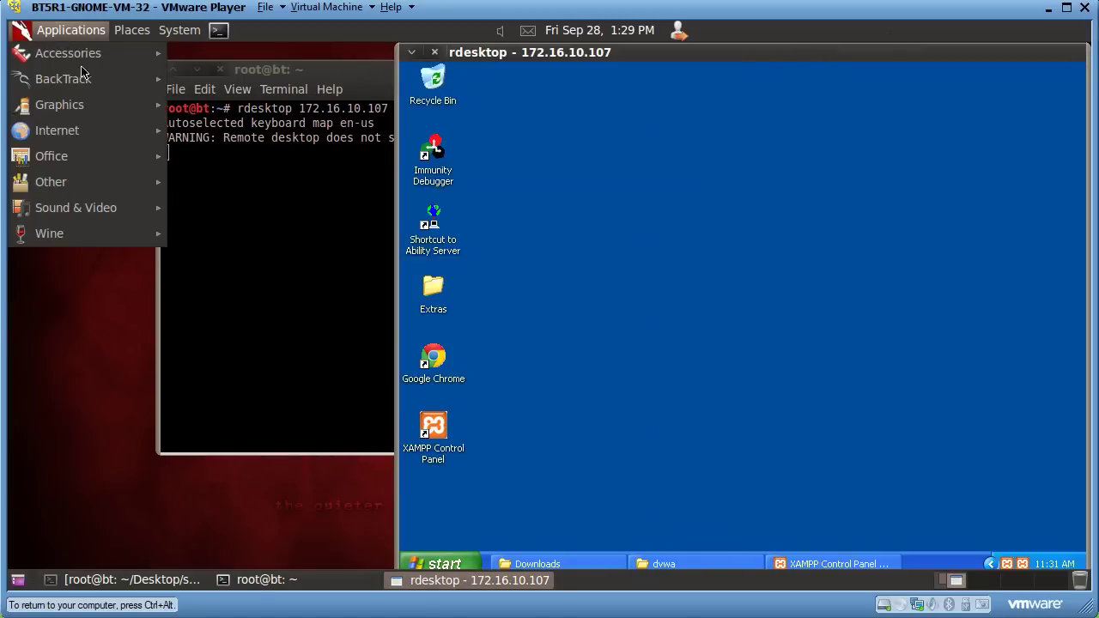
mouse_move(81, 135)
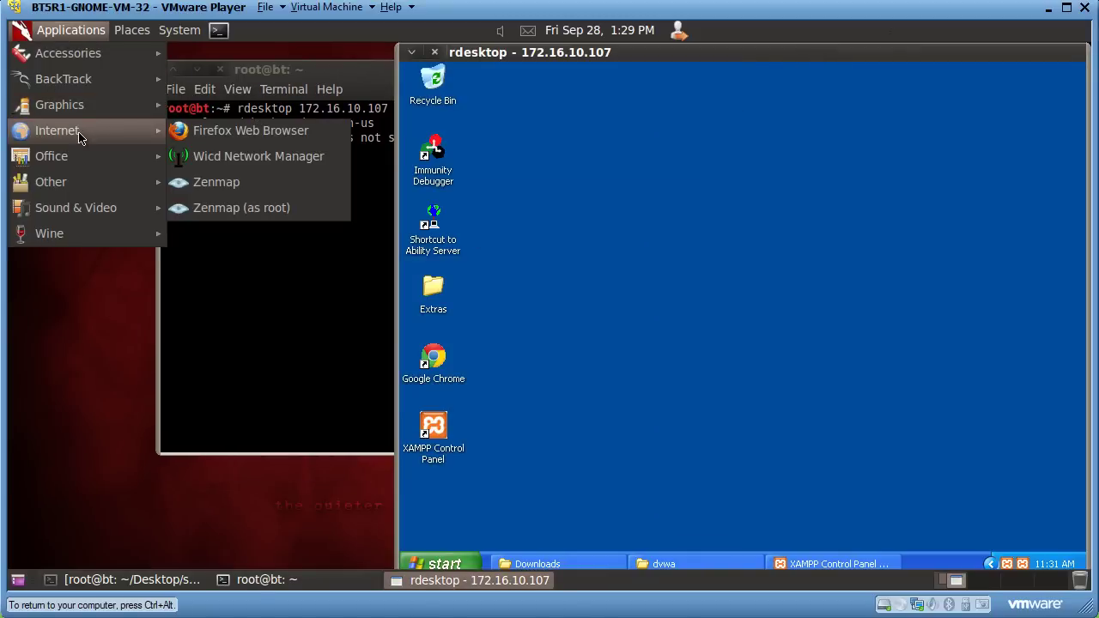
click(216, 137)
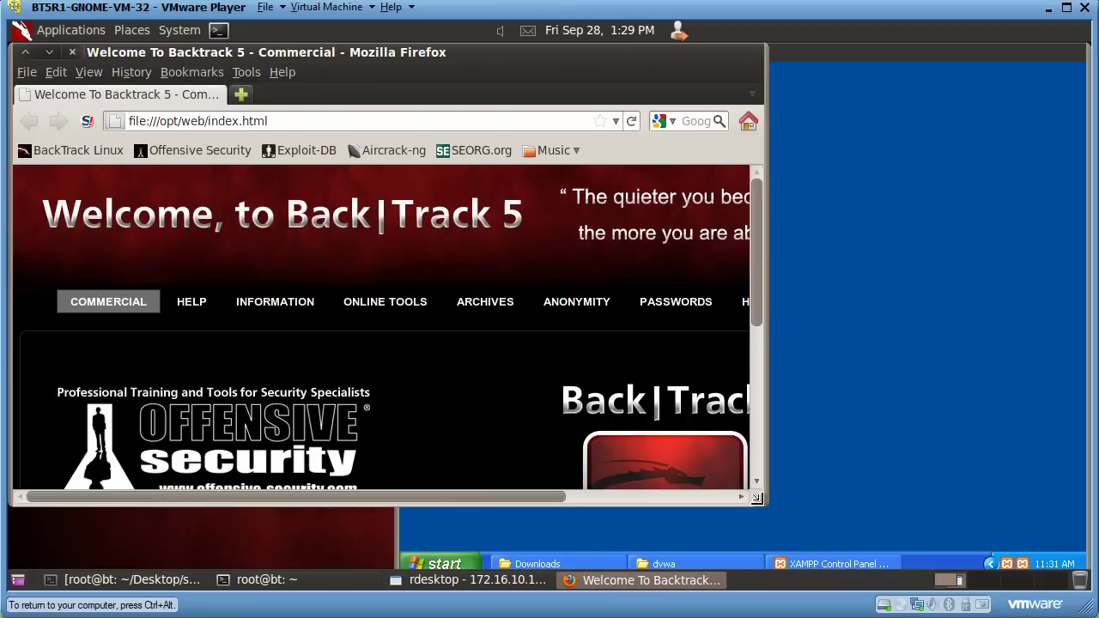
drag(768, 507, 825, 521)
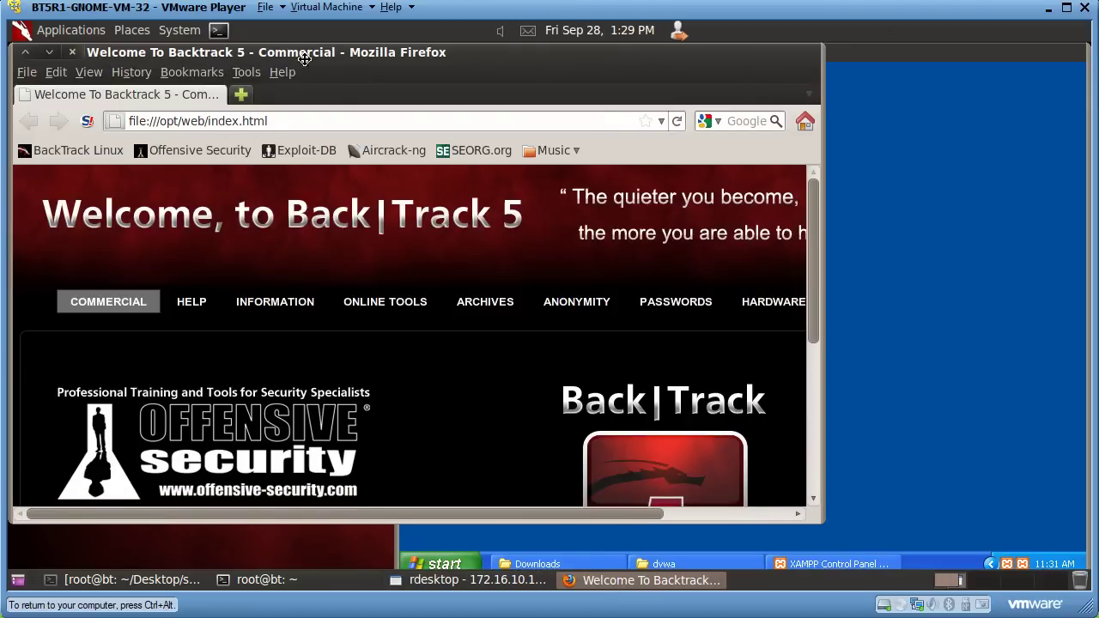
drag(301, 54, 327, 54)
click(310, 120)
drag(310, 120, 115, 125)
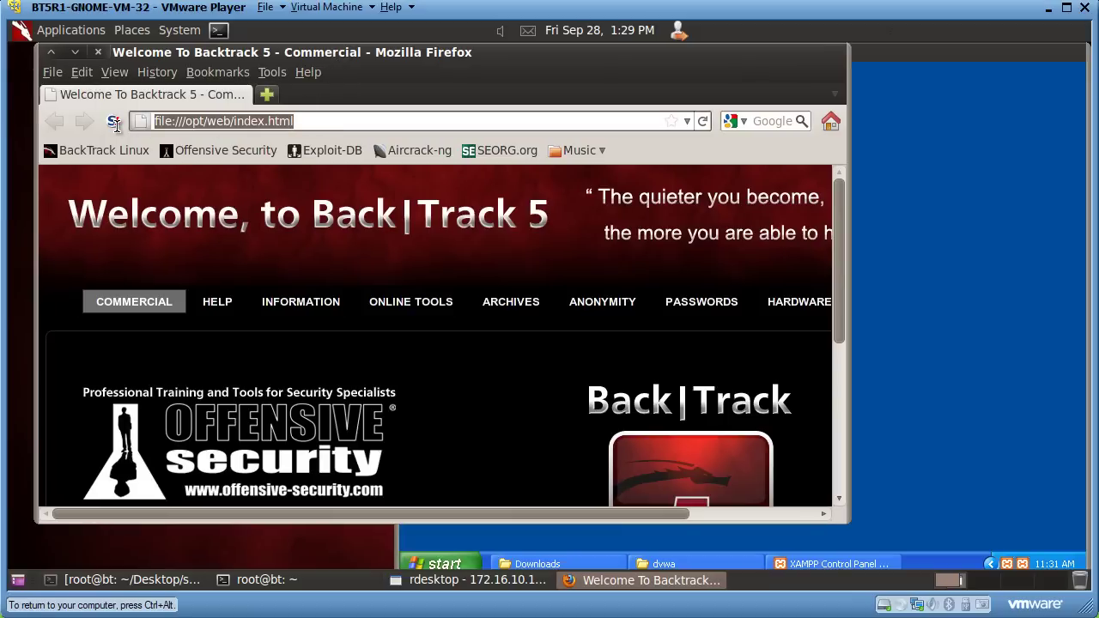
text(172)
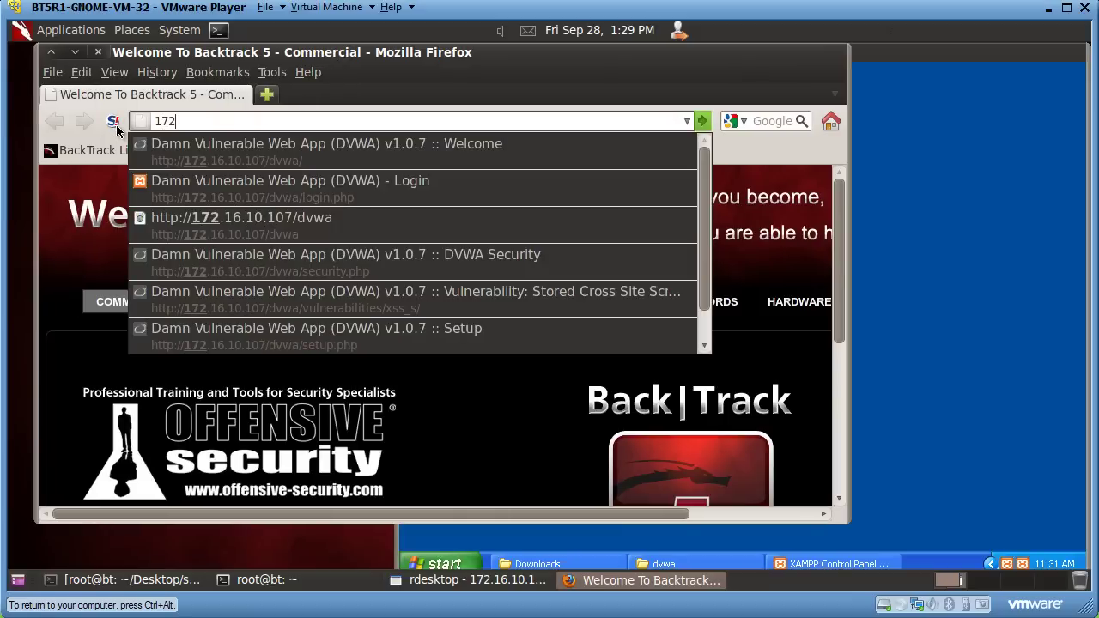
text(.16)
text(.10.107)
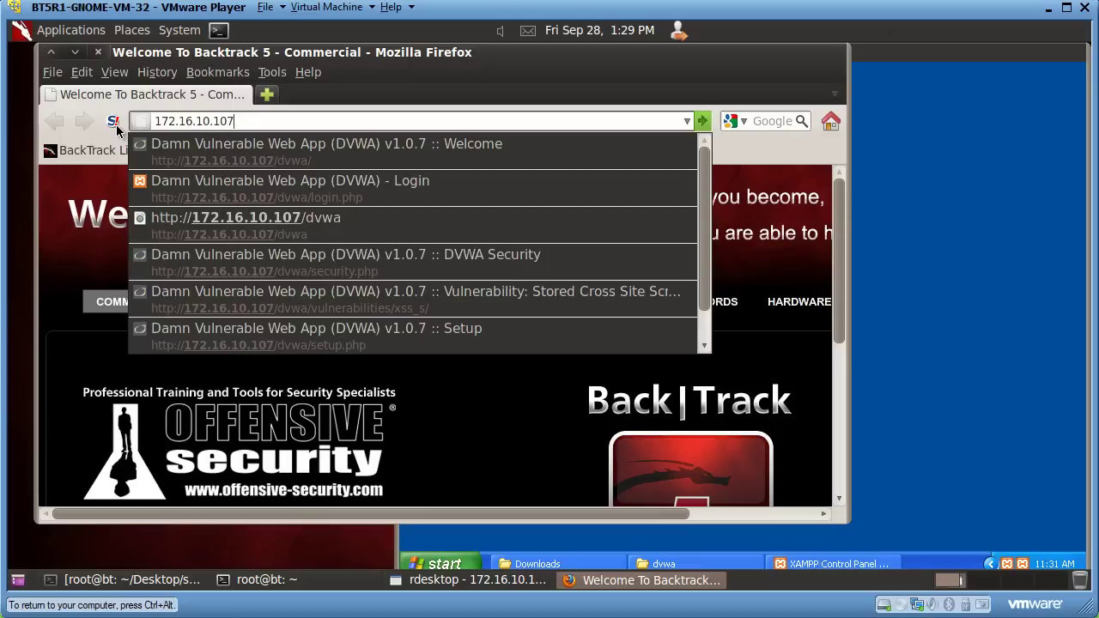
key(Return)
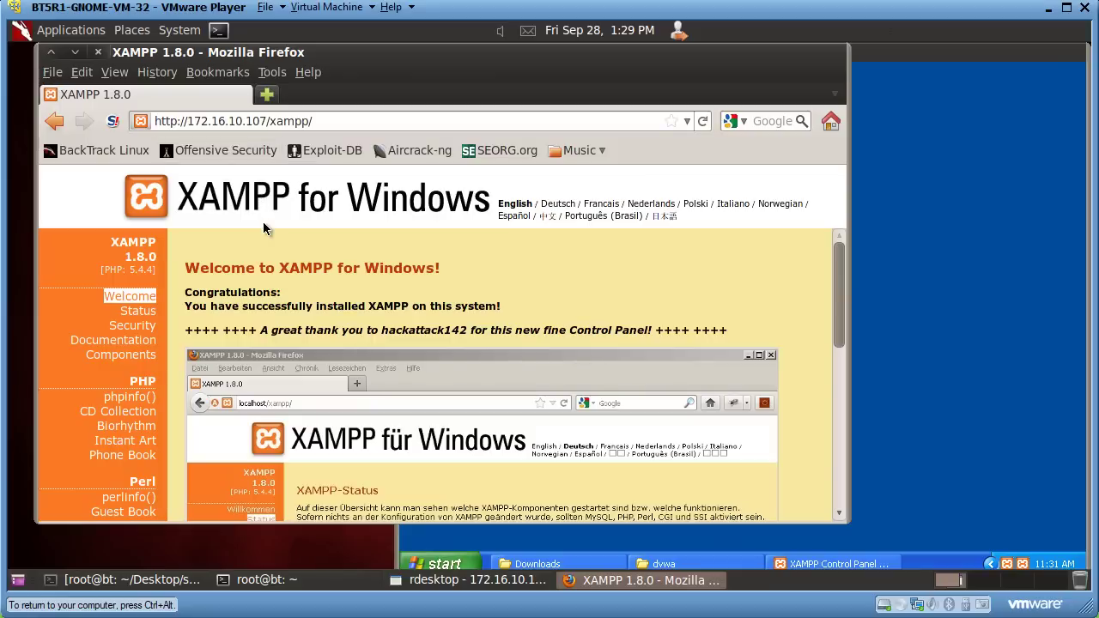
- Change the address from /xampp to /dvwa to open the DVWA login page
click(326, 122)
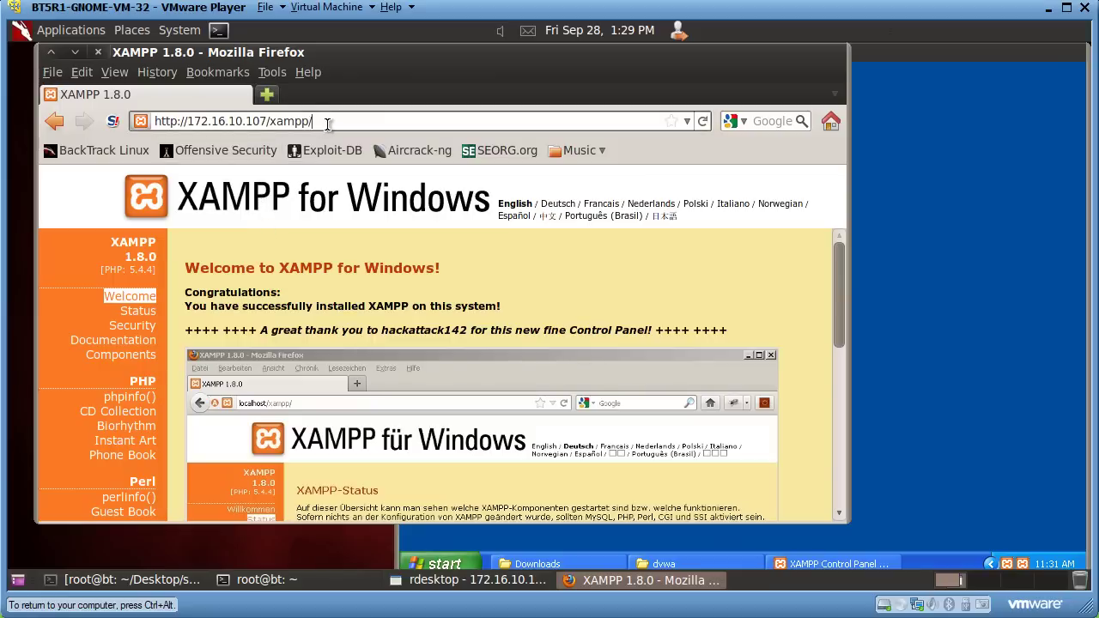
key(BackSpace)
key(BackSpace)
key(BackSpace)
key(BackSpace)
key(BackSpace)
key(BackSpace)
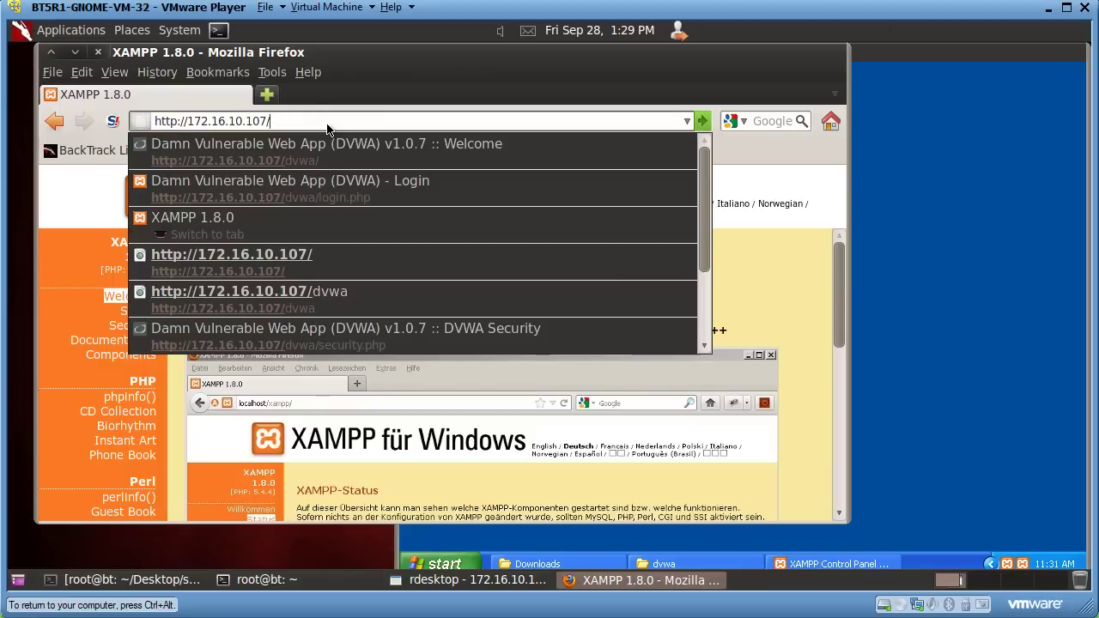
text(dvwa)
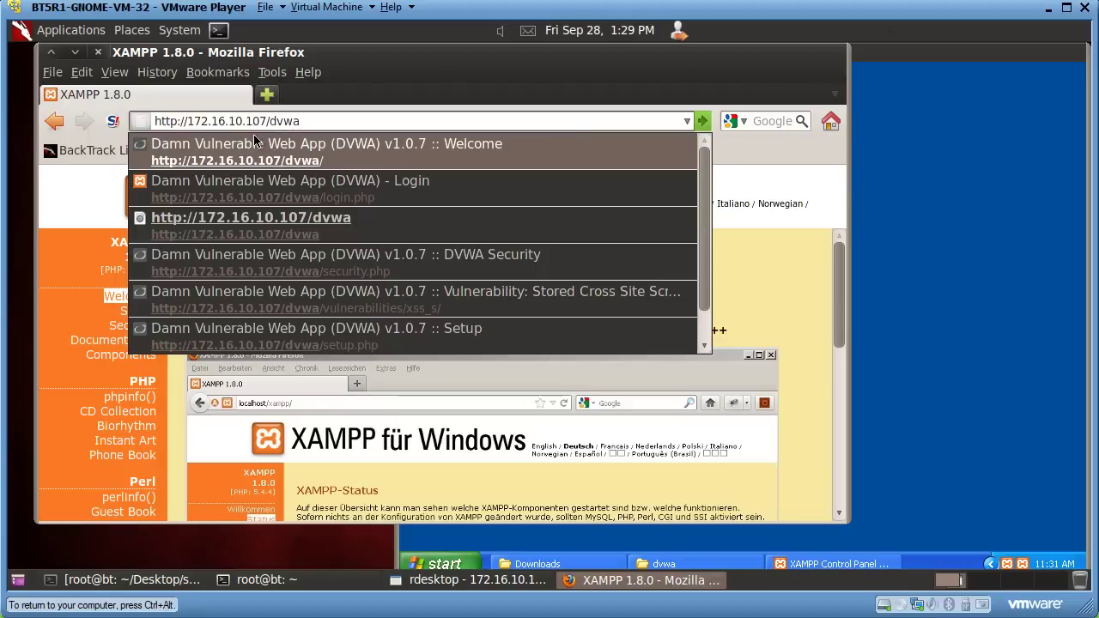
click(305, 143)
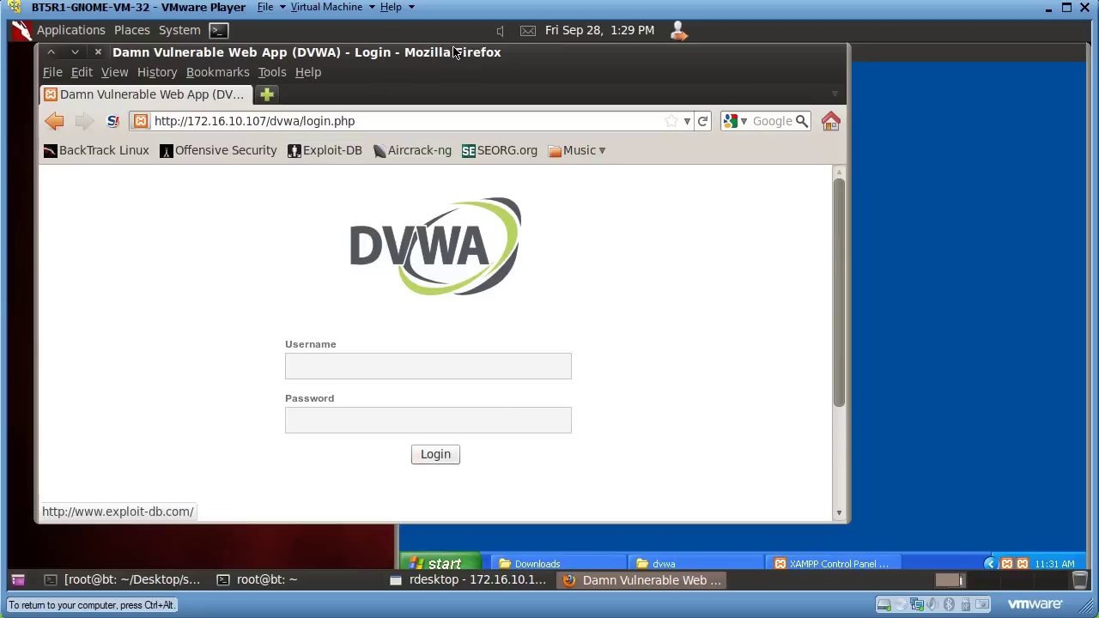
drag(450, 55, 434, 72)
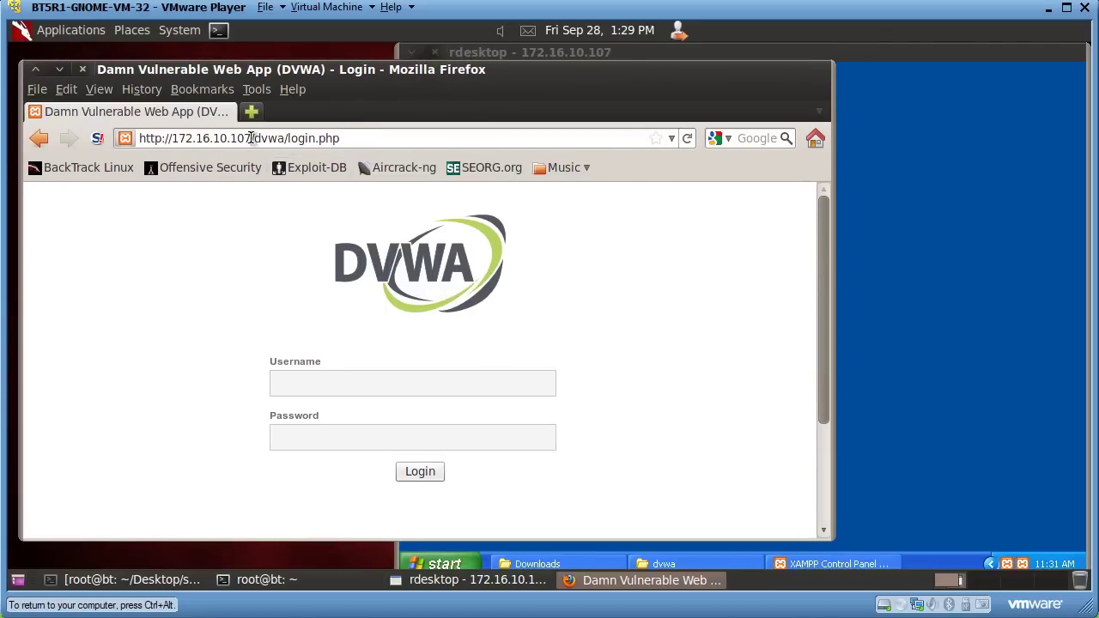
- On the remote XP desktop, close the htdocs folder window, then check and minimize the XAMPP Control Panel
click(977, 249)
click(692, 565)
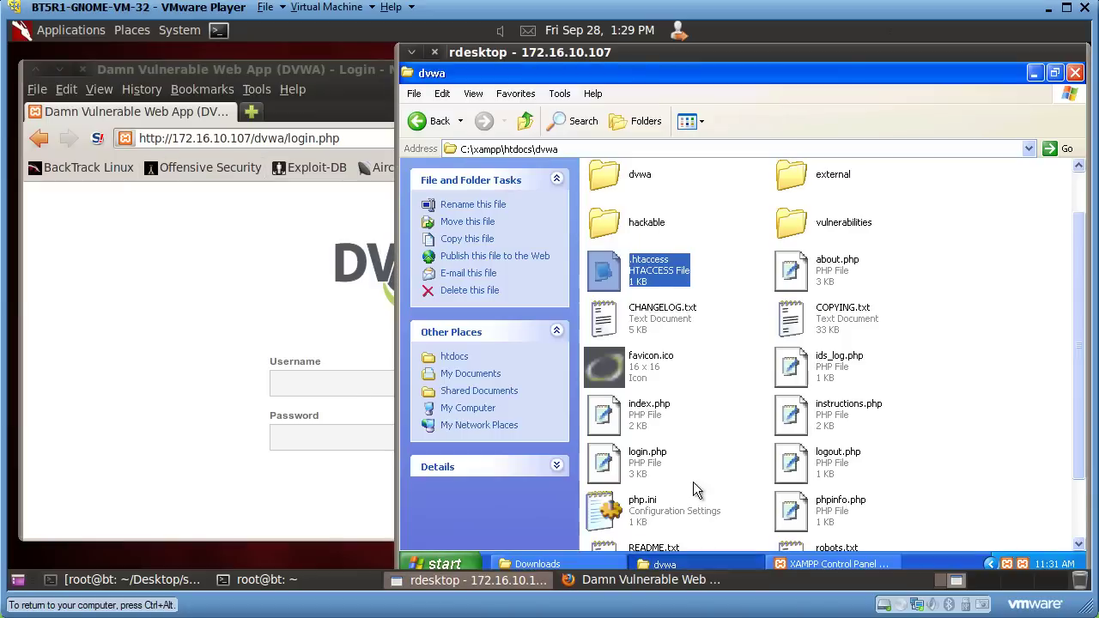
click(525, 122)
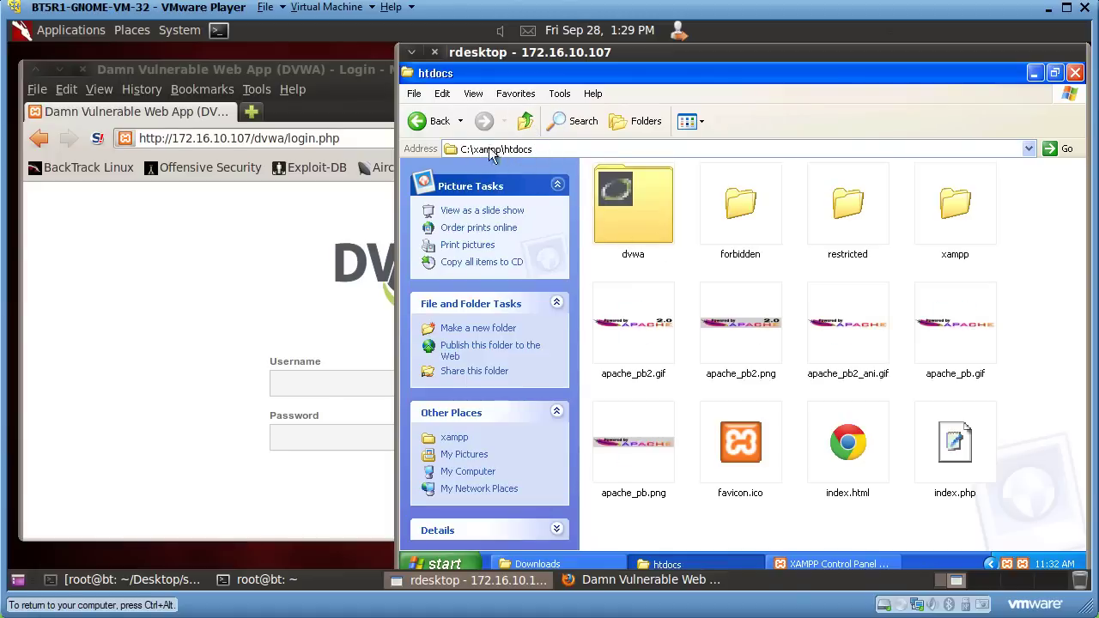
click(1076, 77)
click(702, 564)
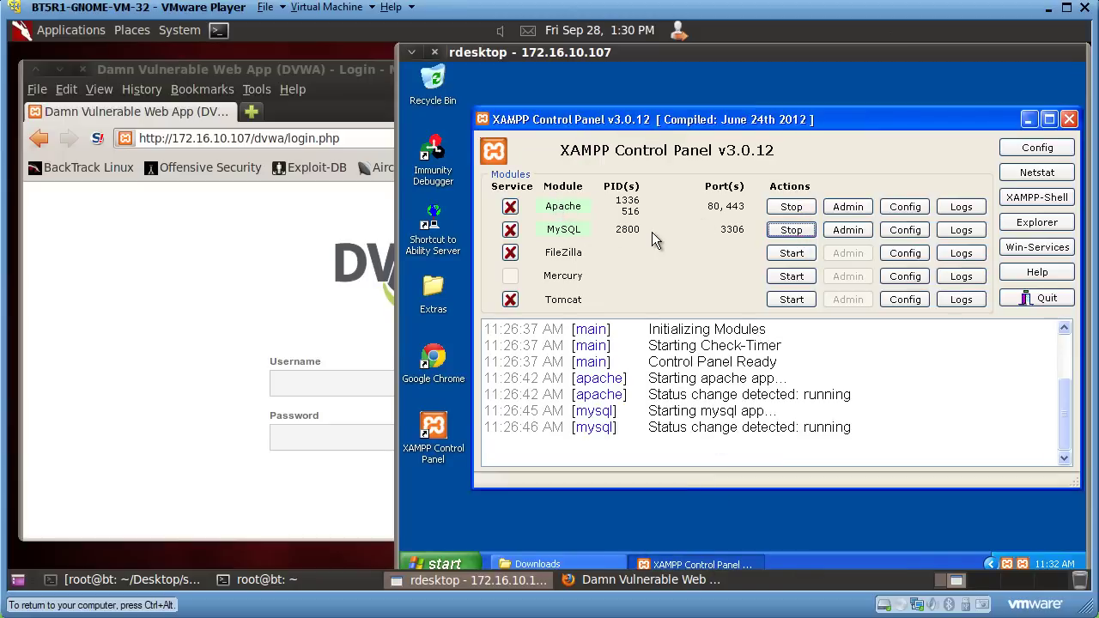
click(1028, 119)
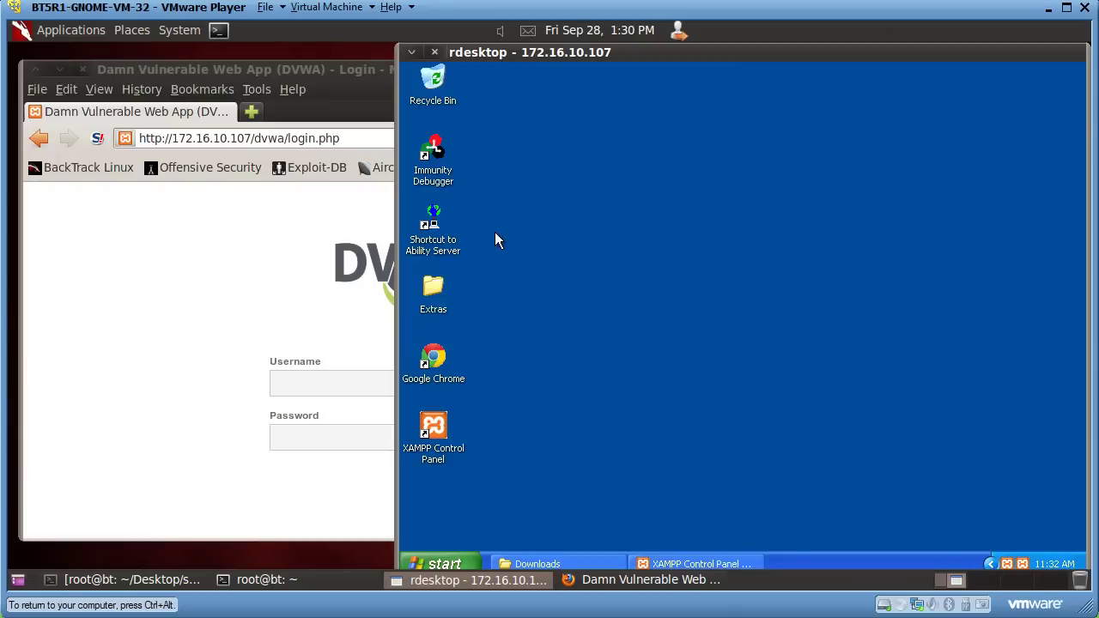
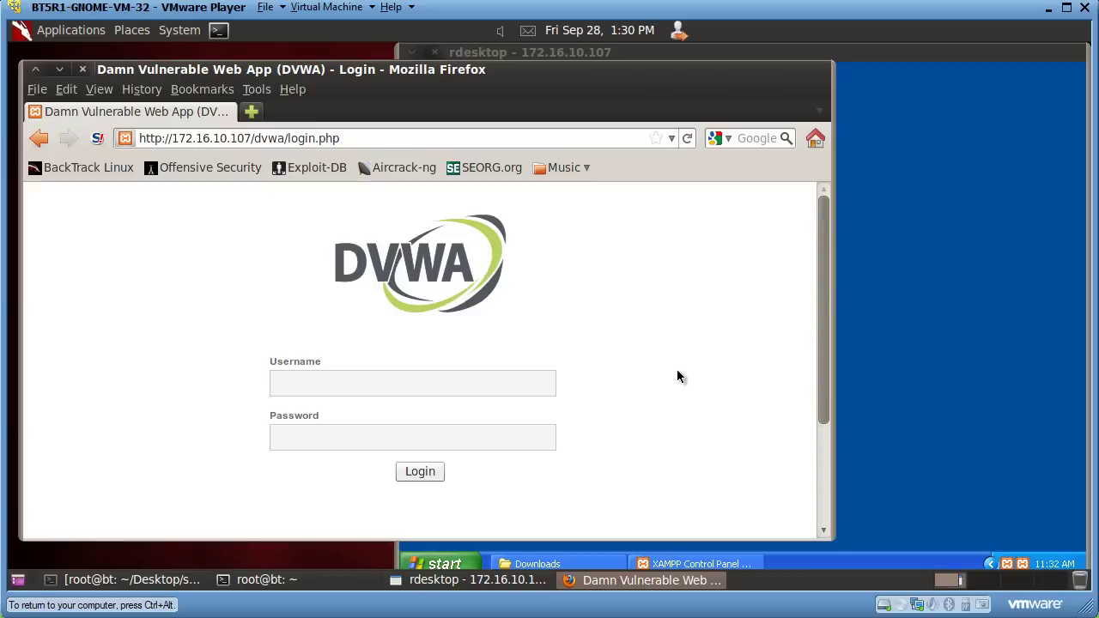
- Log in to DVWA with username admin and the account password
drag(821, 272, 812, 231)
text(admin)
click(337, 442)
text(passw)
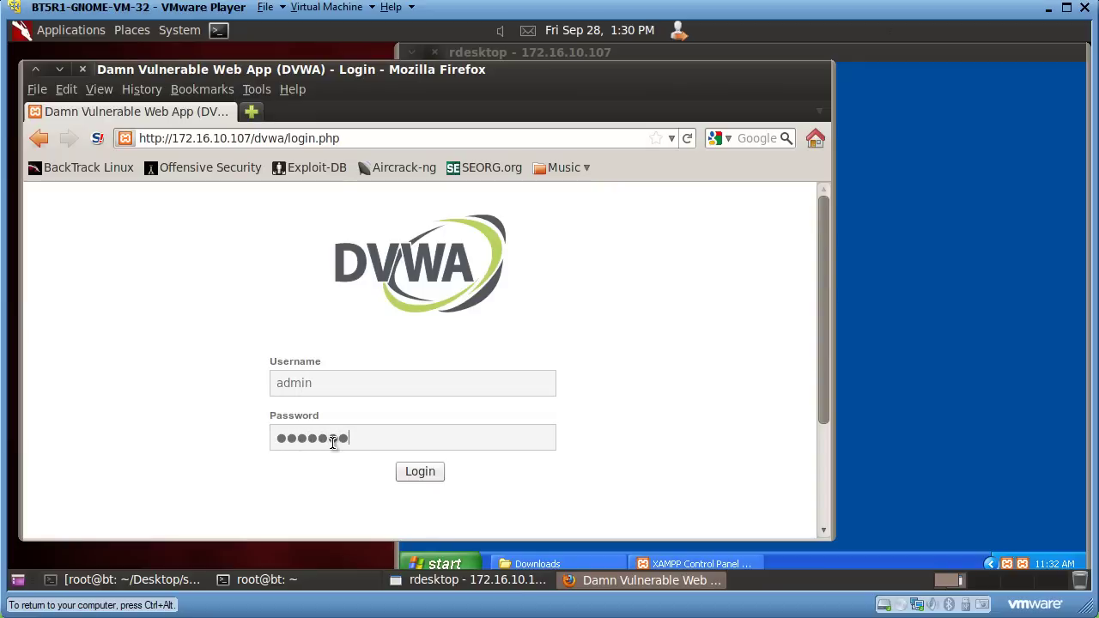
text(ord)
key(Return)
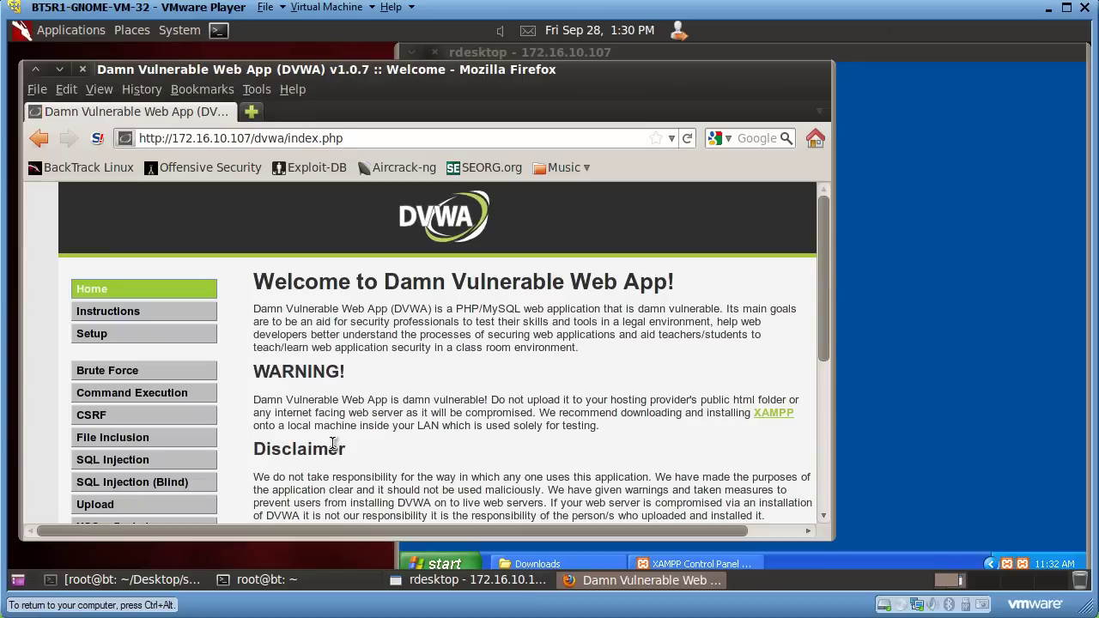
- Reposition and enlarge the Firefox window, then go to the DVWA Security page
drag(617, 79, 612, 65)
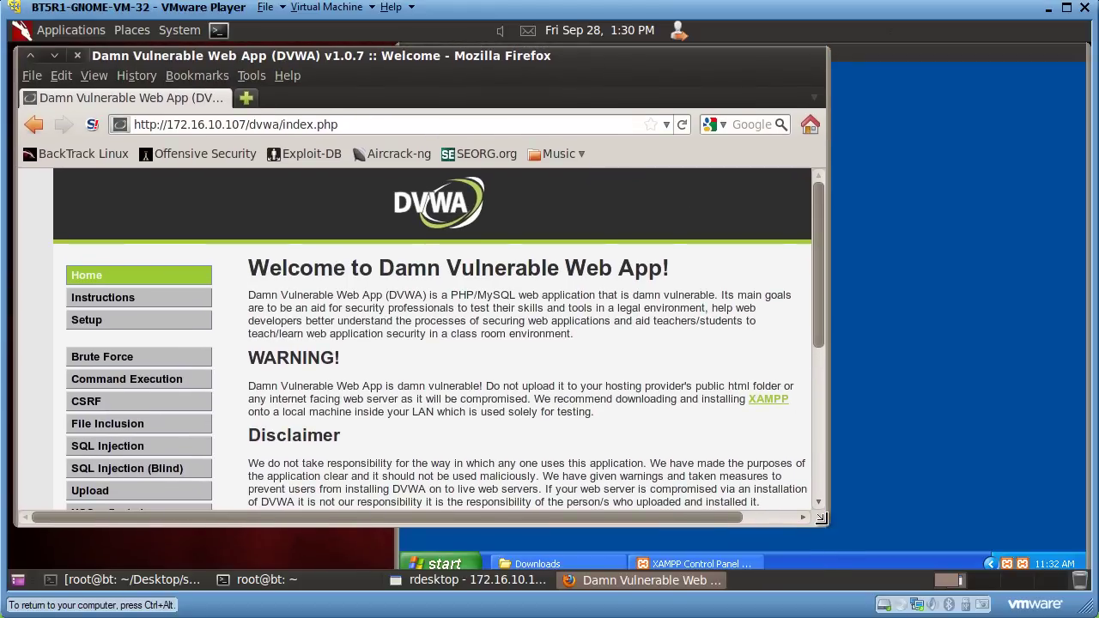
drag(821, 517, 851, 553)
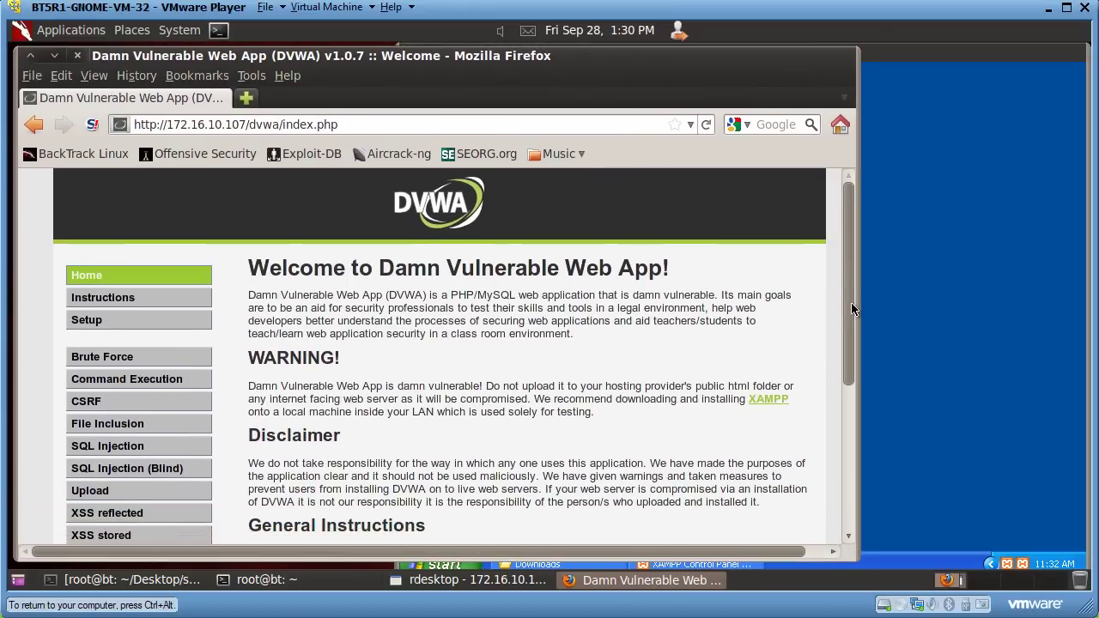
drag(852, 304, 851, 445)
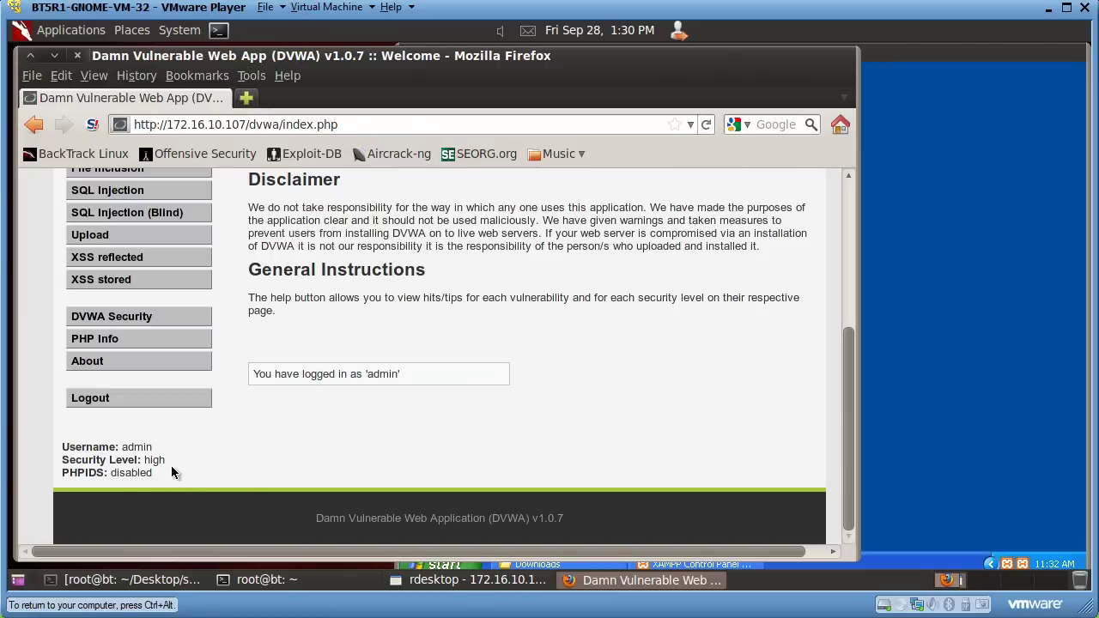
drag(848, 482, 829, 457)
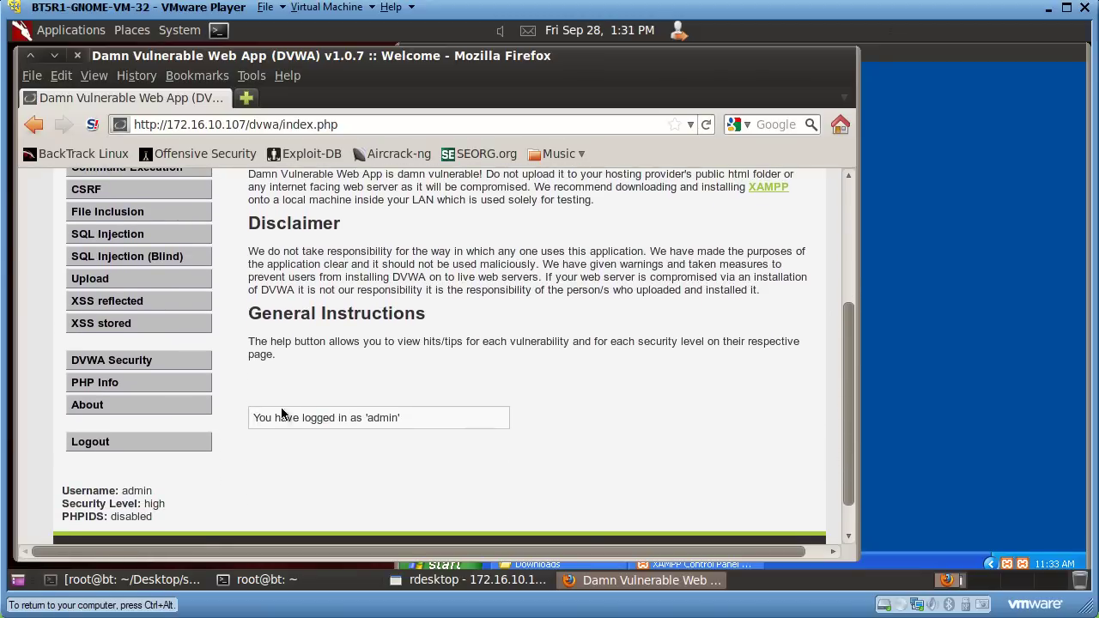
click(131, 365)
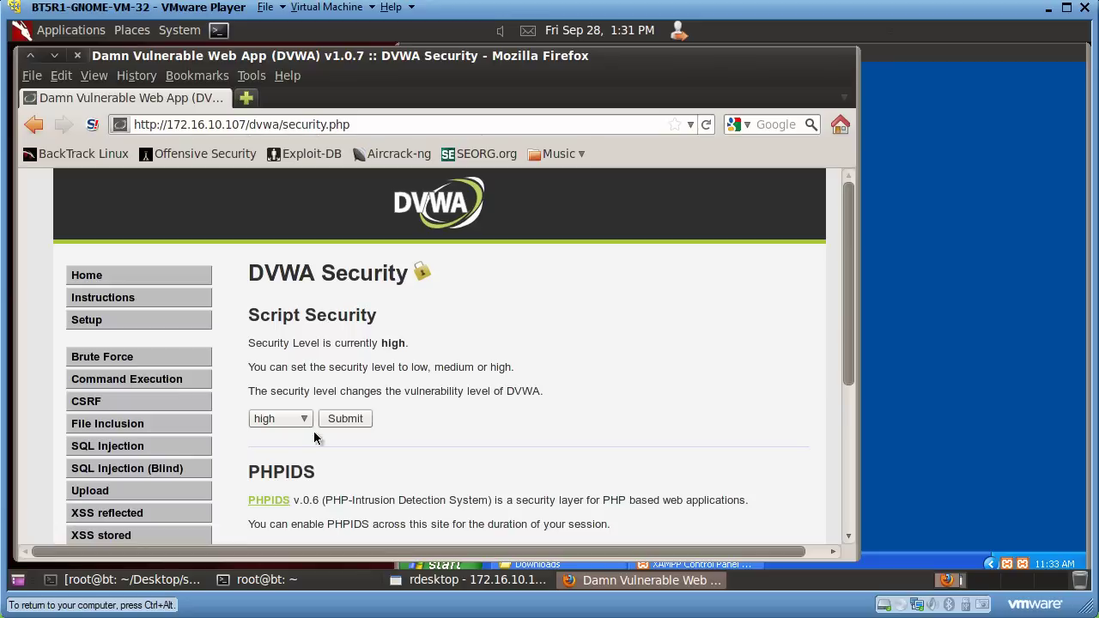
- Submit low as the script security level, then go to the XSS stored page
click(282, 420)
click(287, 438)
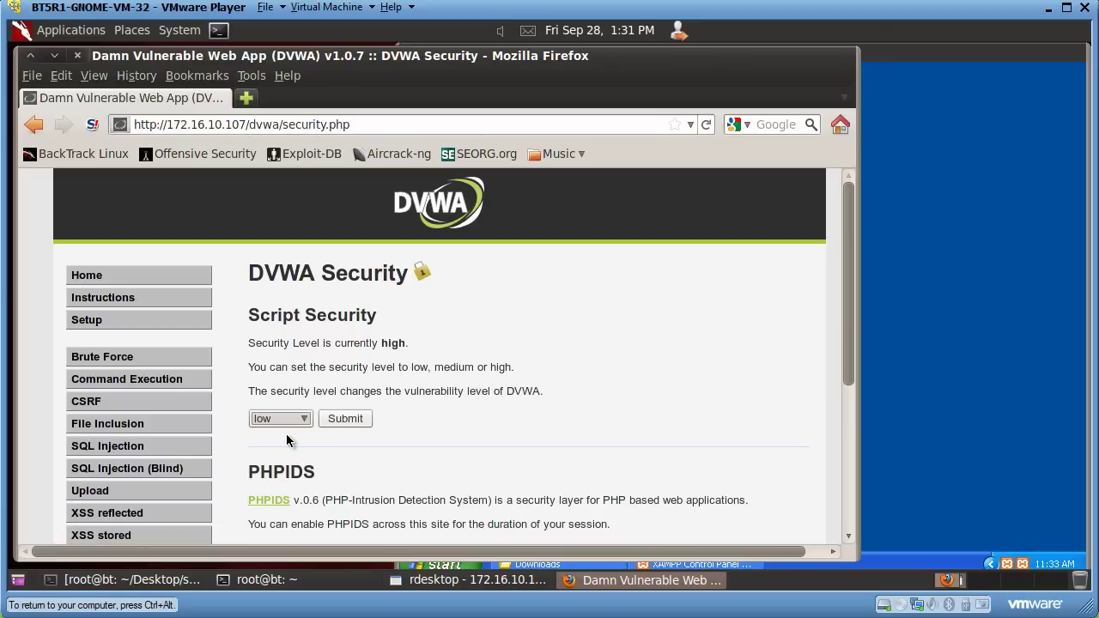
click(344, 419)
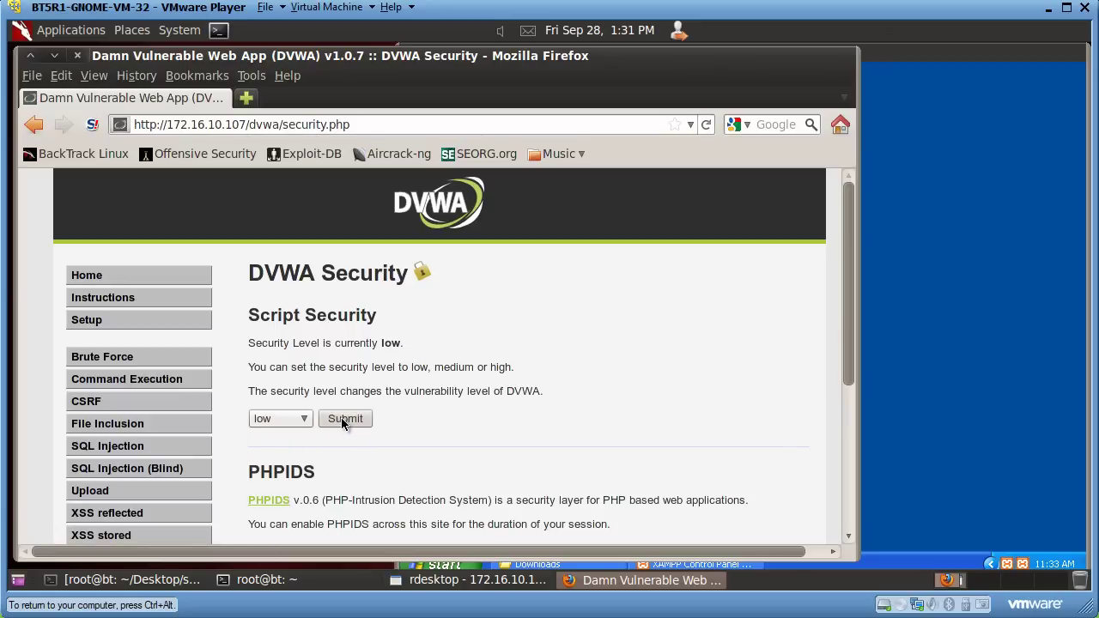
drag(848, 243, 869, 403)
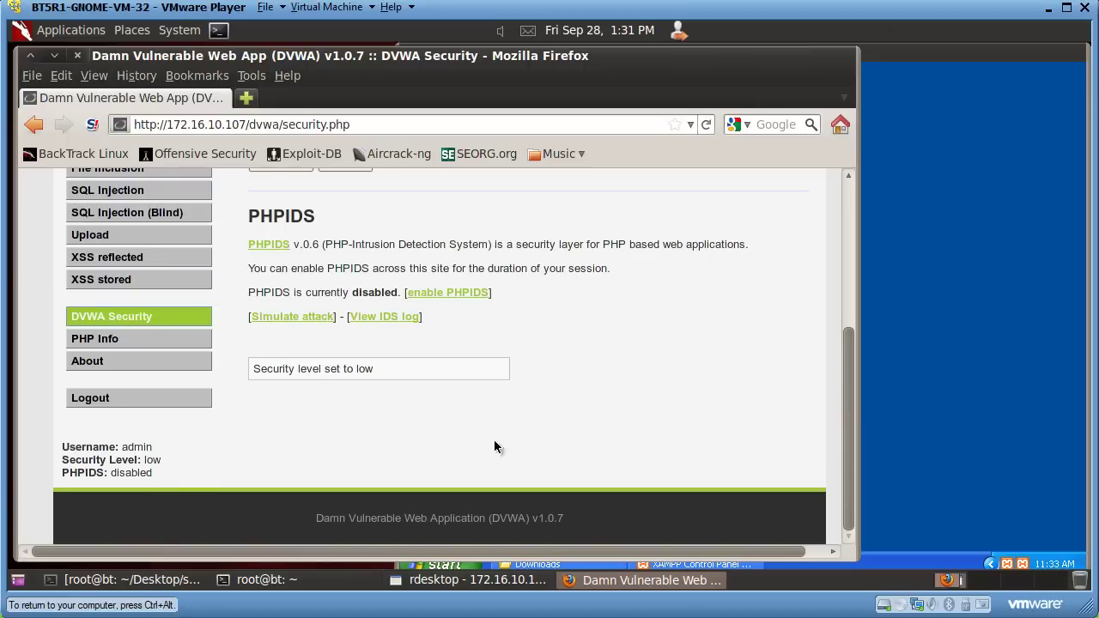
drag(851, 423, 834, 370)
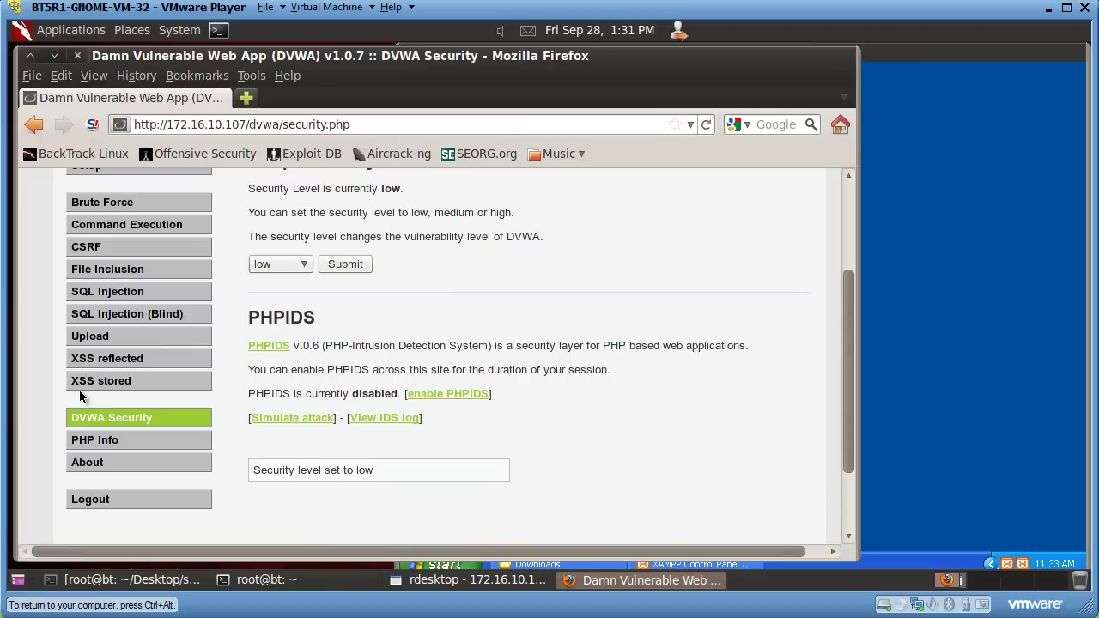
click(130, 381)
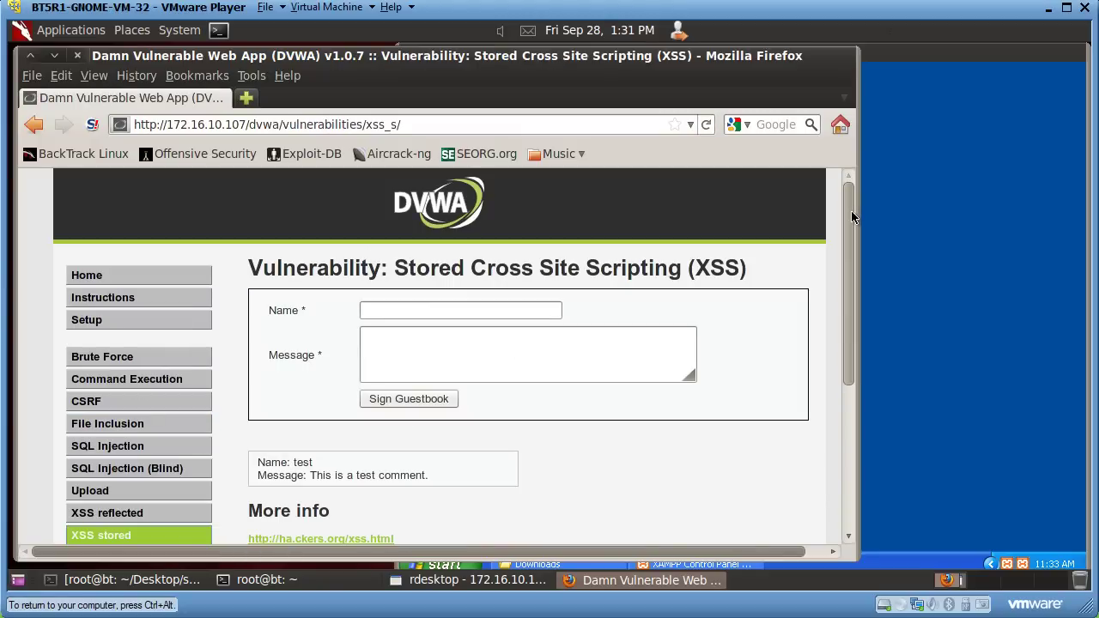
- Scroll to the guestbook form and enter test as the Name, leaving Message empty
scroll(852, 246, down, 1)
scroll(852, 247, down, 1)
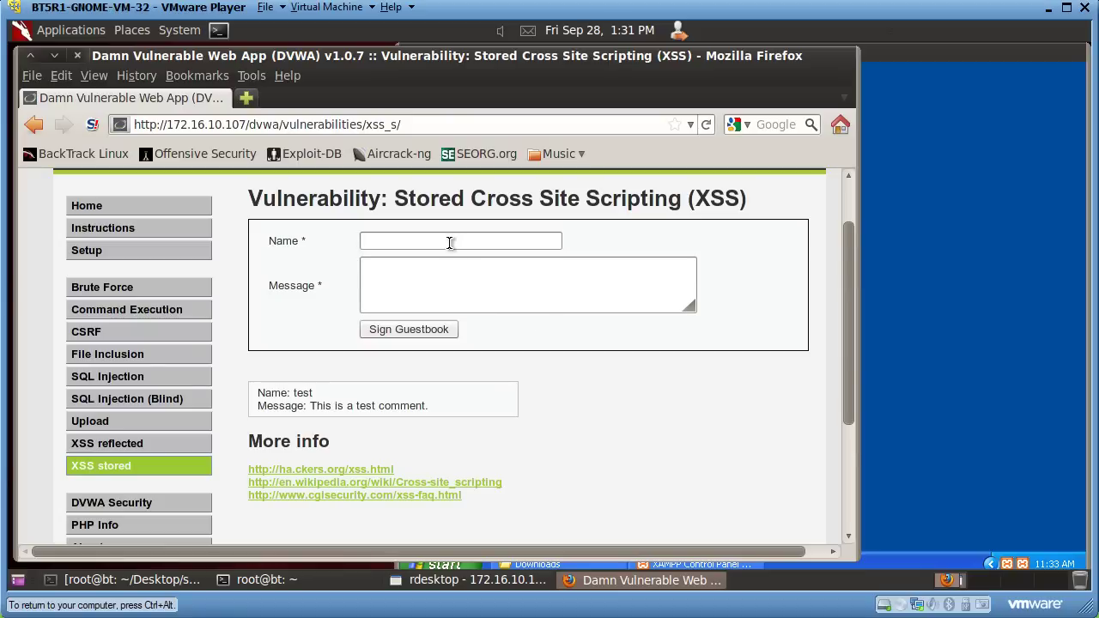
click(413, 286)
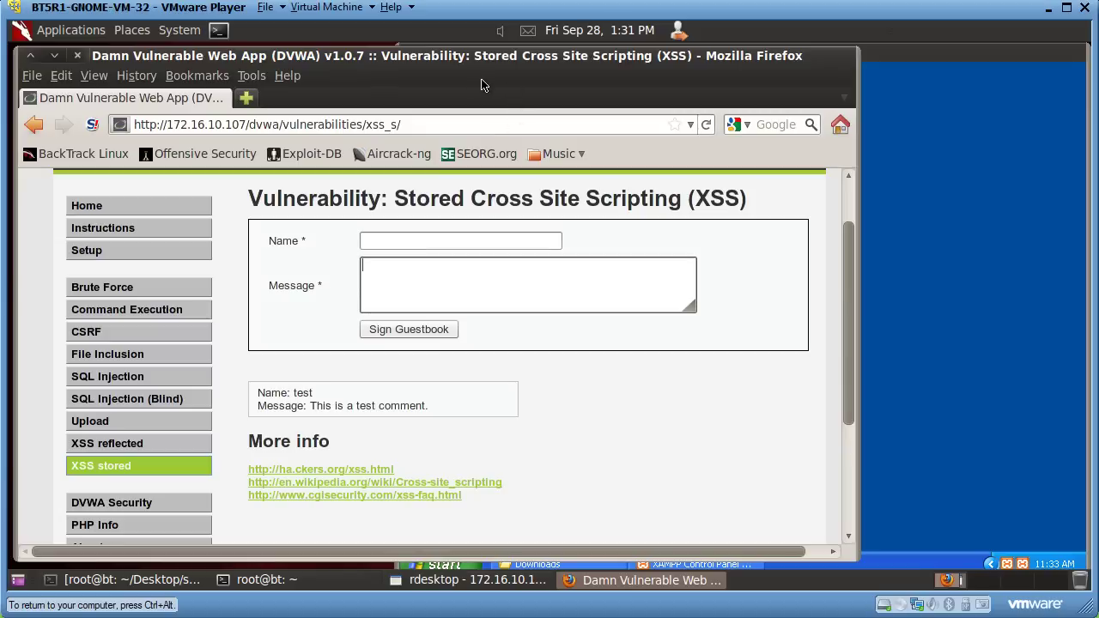
drag(469, 67, 523, 58)
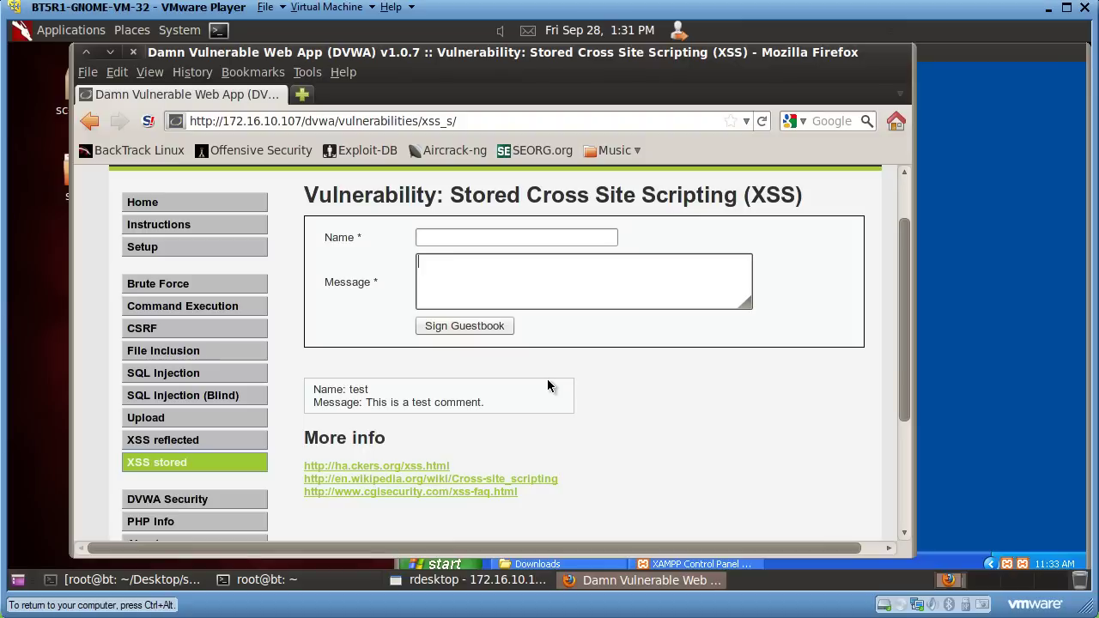
click(462, 237)
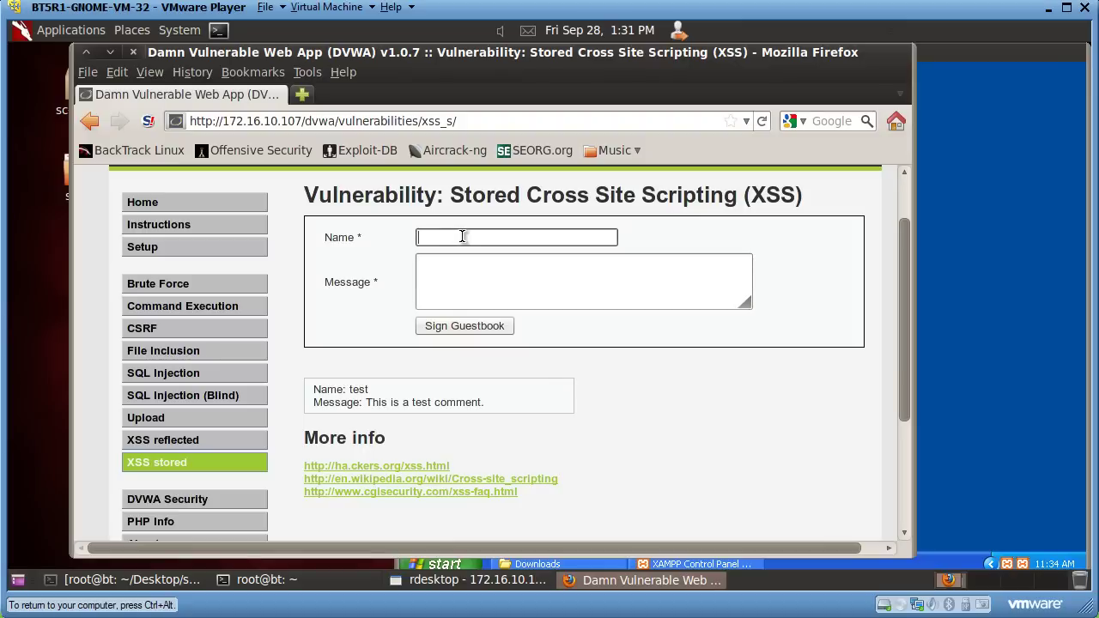
click(440, 276)
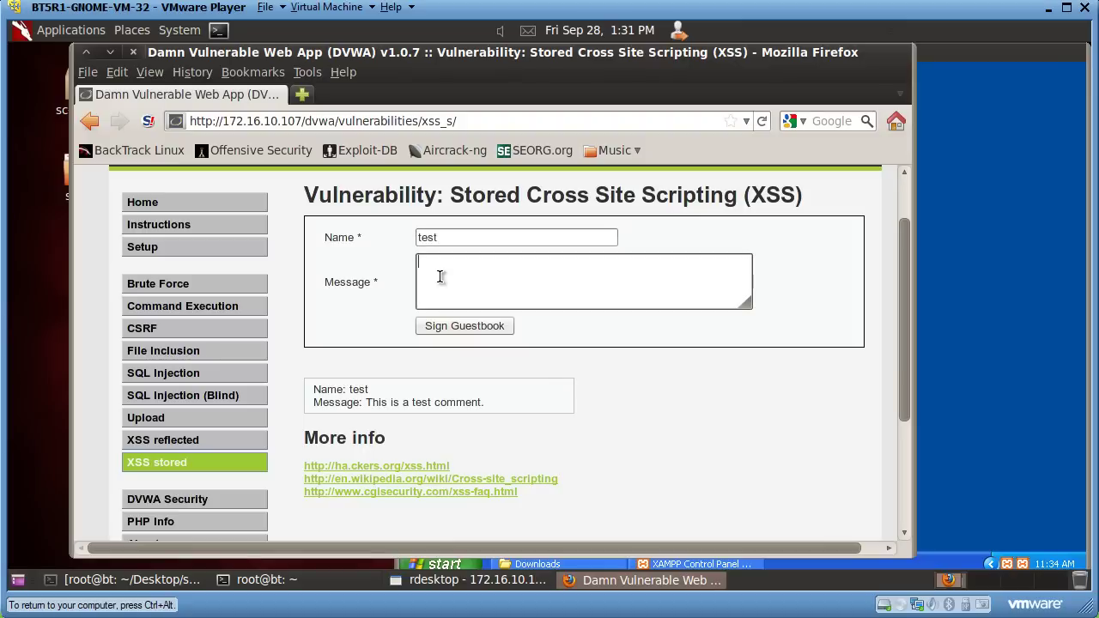
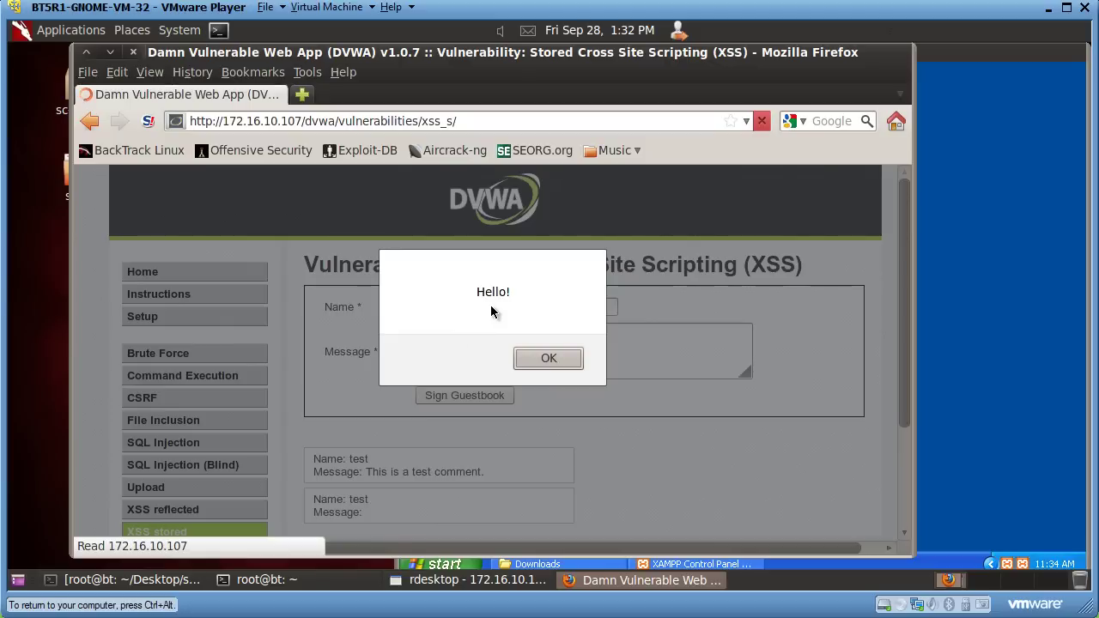
- Dismiss the 'Hello!' alert fired by the injected 'test' guestbook entry
click(554, 368)
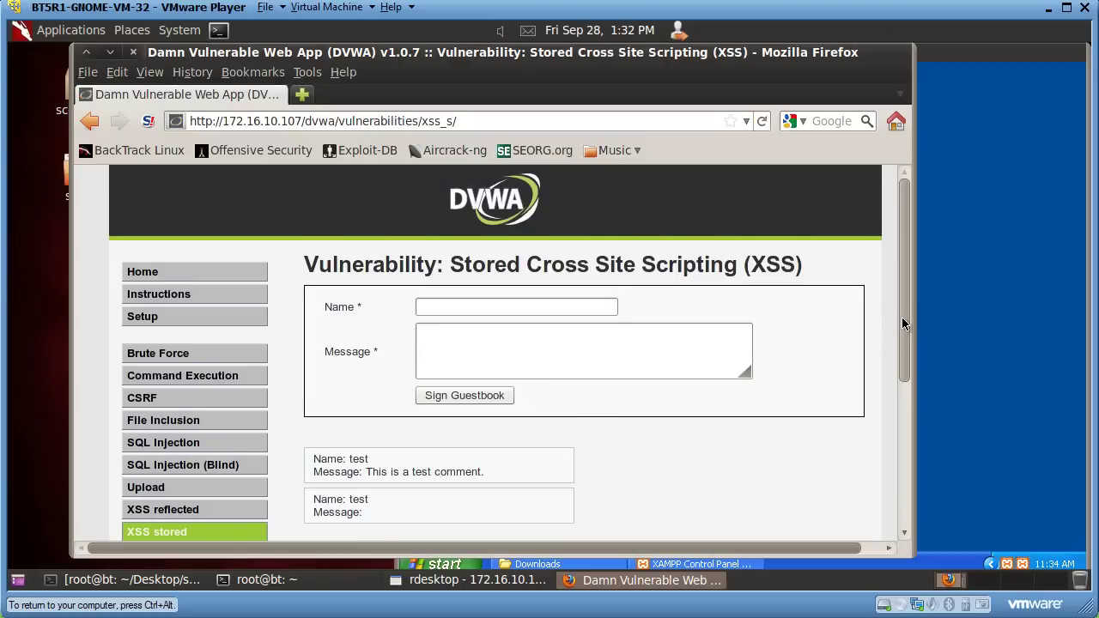
scroll(904, 337, down, 2)
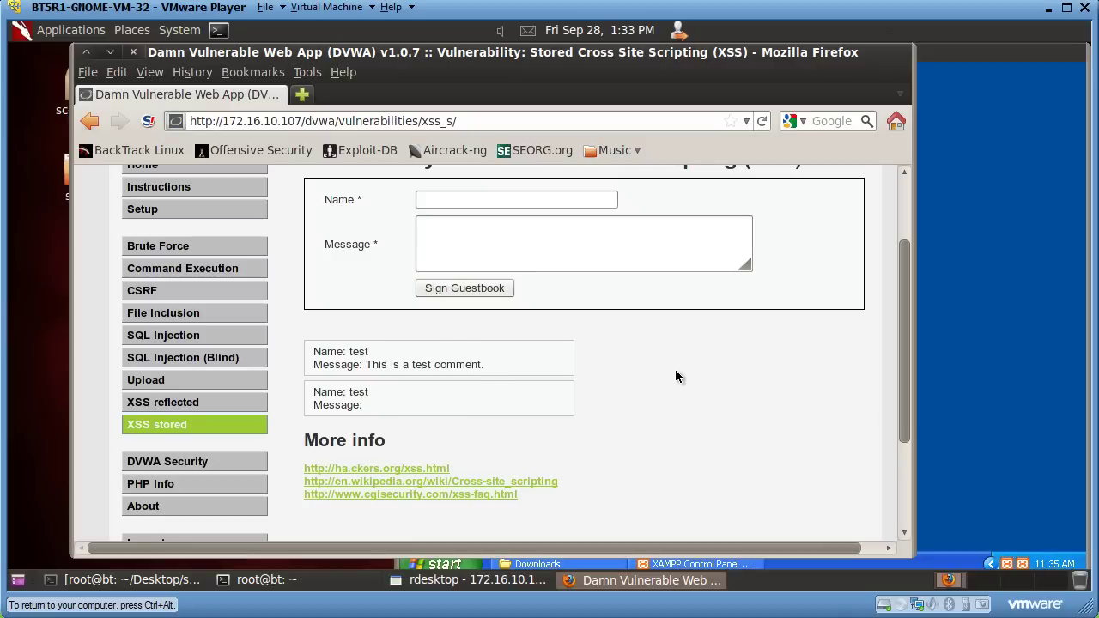
drag(906, 413, 908, 389)
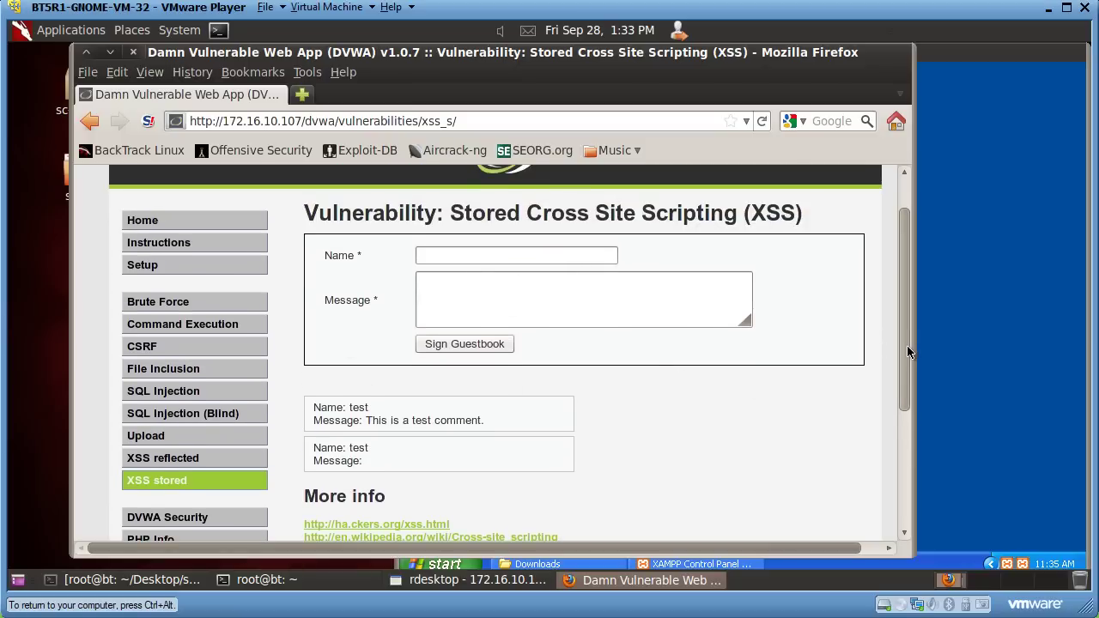
drag(907, 345, 904, 401)
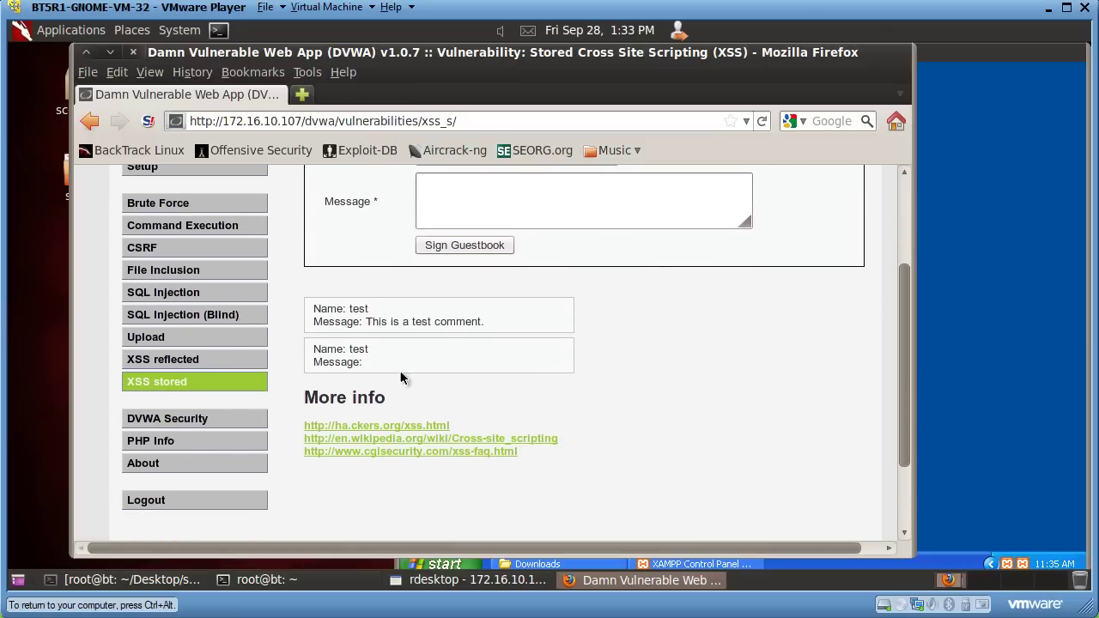